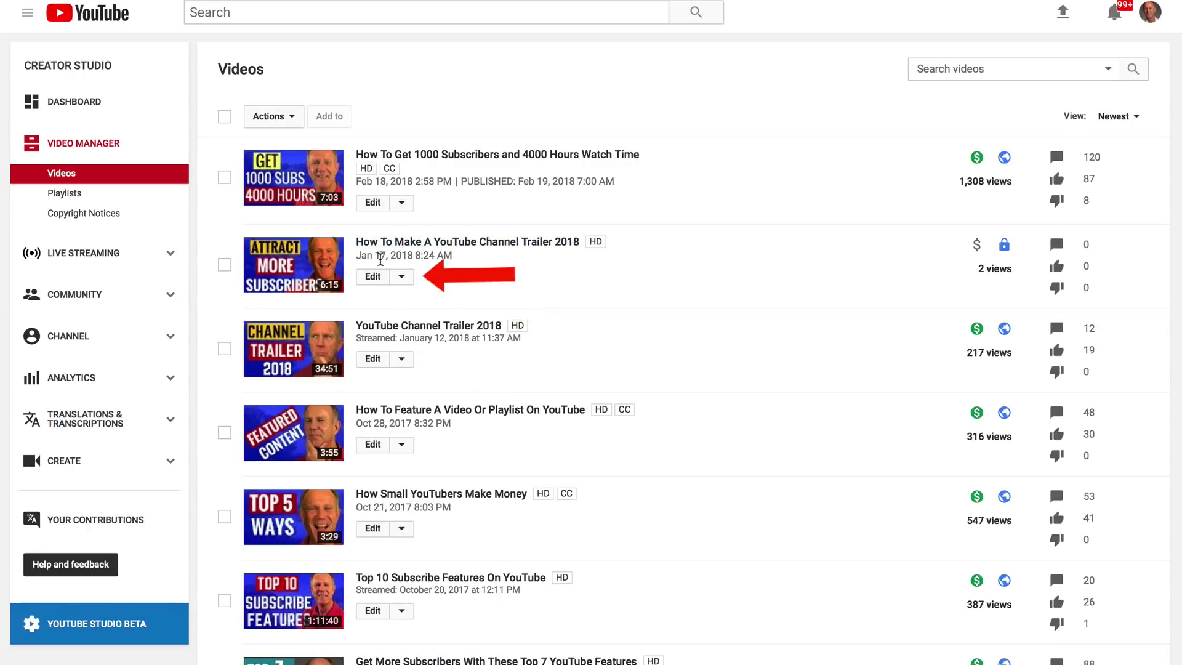
# Step: Open the trailer's end screen editor and toggle the preview on and back off
pyautogui.click(373, 278)
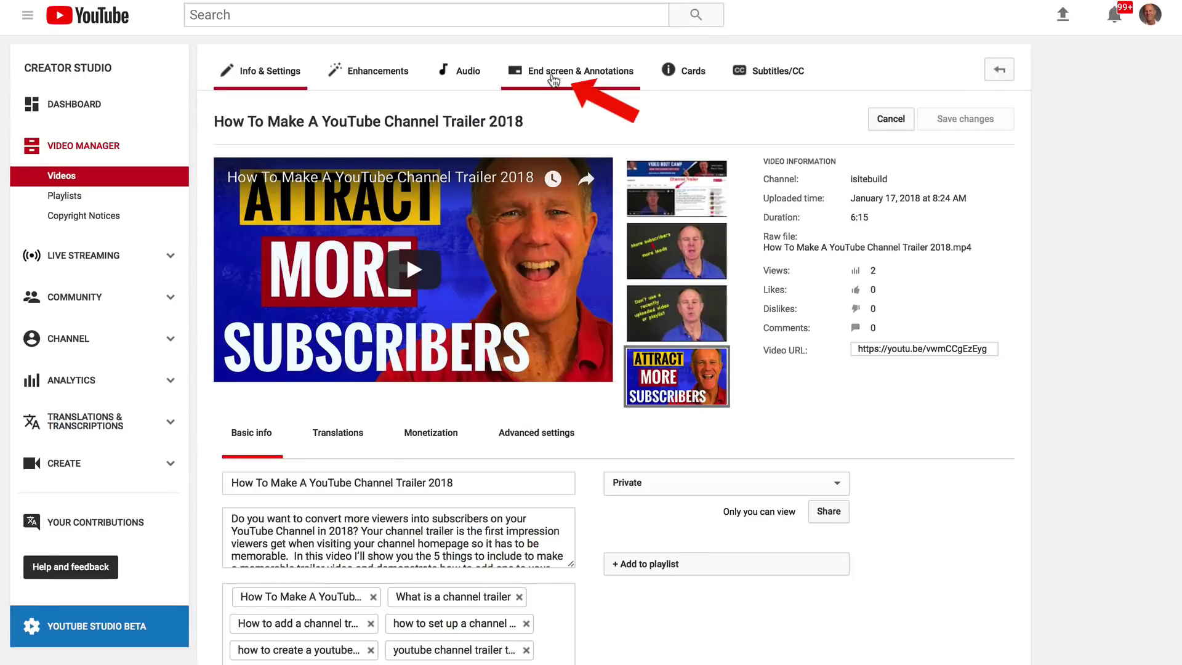
pyautogui.click(579, 75)
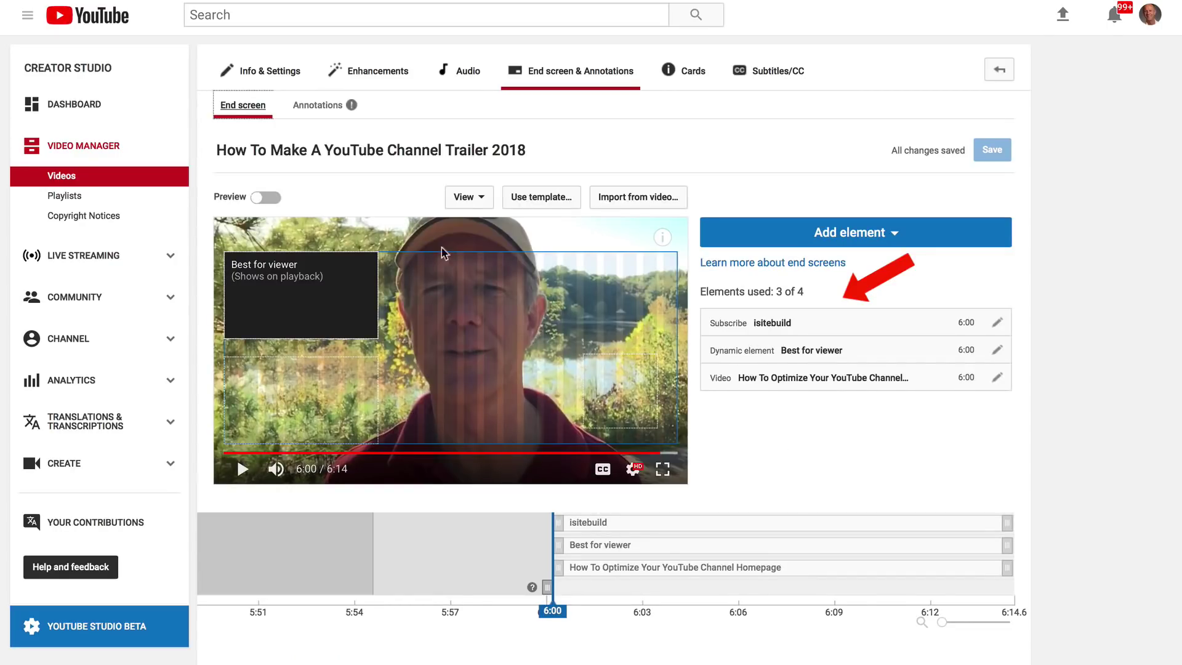
pyautogui.click(258, 200)
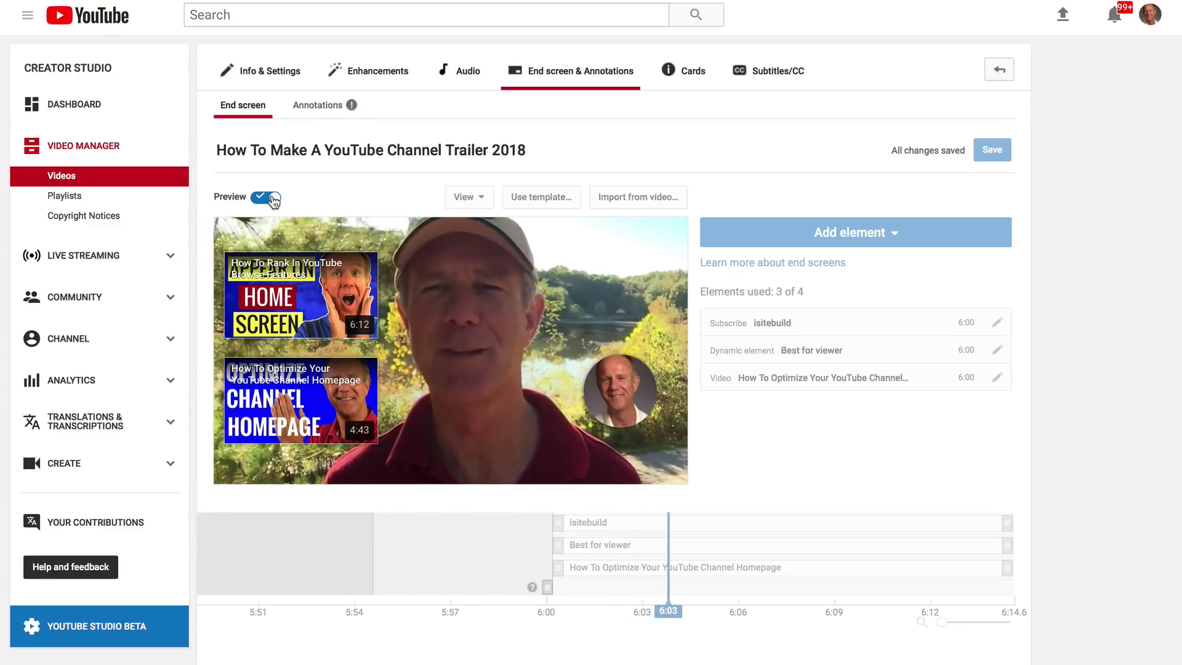
pyautogui.click(272, 197)
# Step: Turn on the grid, snapping to elements and snap to grid, then bring up the templates
pyautogui.click(474, 197)
pyautogui.click(502, 230)
pyautogui.click(469, 197)
pyautogui.click(494, 251)
pyautogui.click(470, 197)
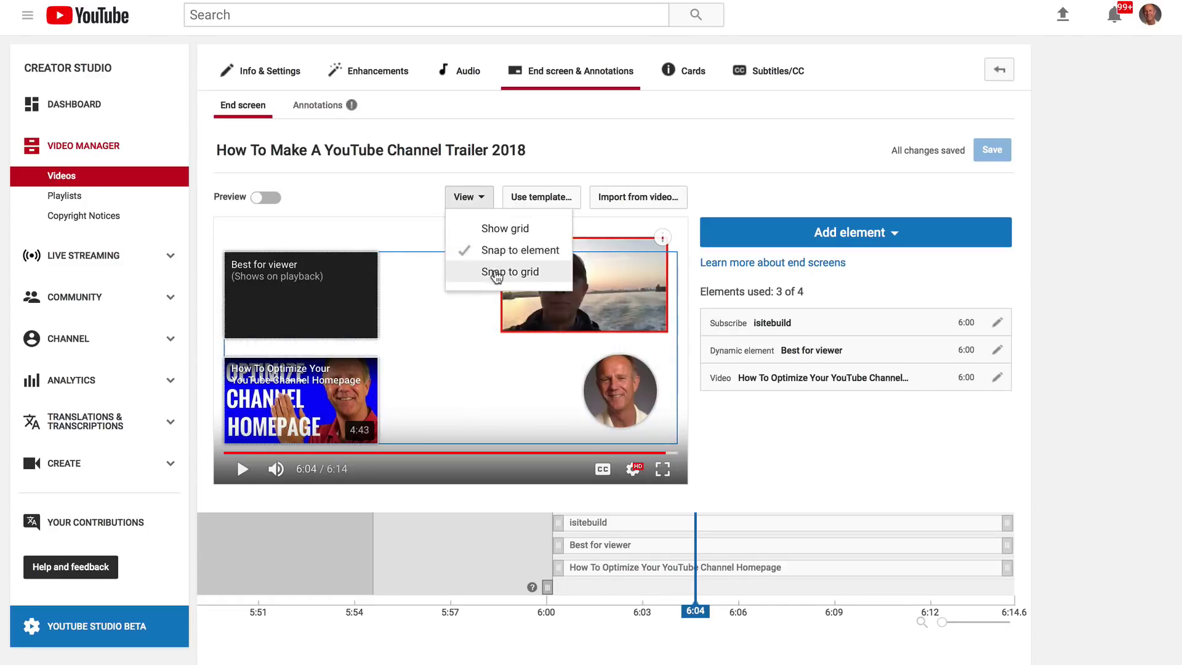
pyautogui.click(497, 272)
pyautogui.click(469, 197)
pyautogui.click(469, 229)
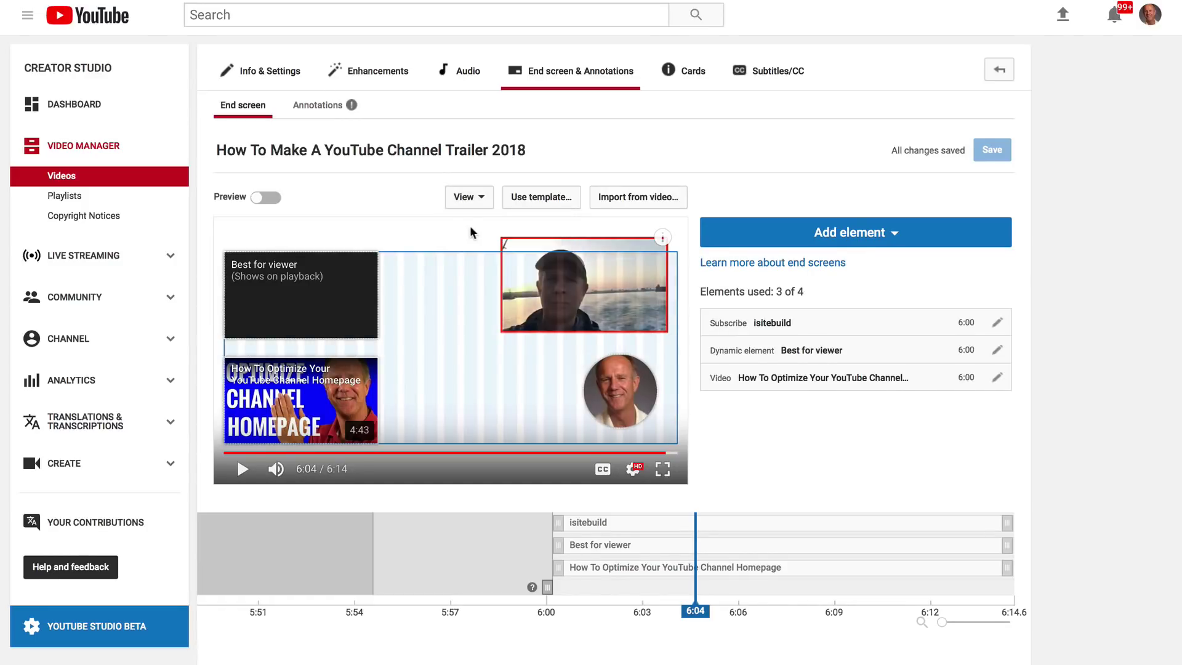
pyautogui.click(540, 210)
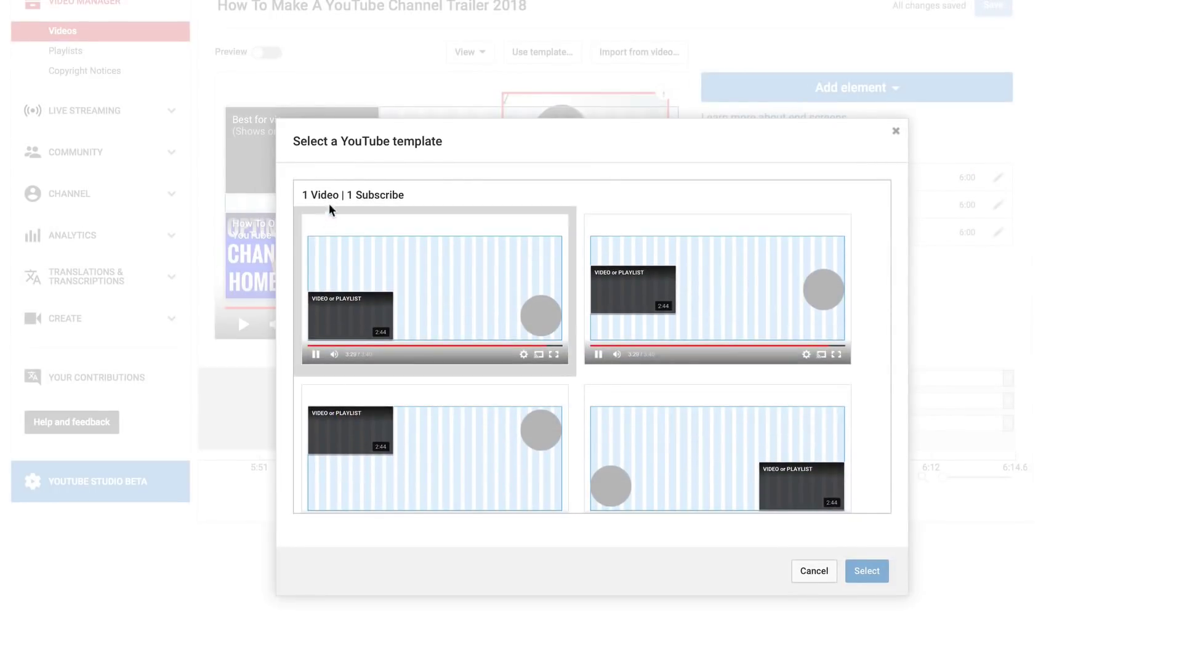
pyautogui.click(351, 303)
pyautogui.click(602, 298)
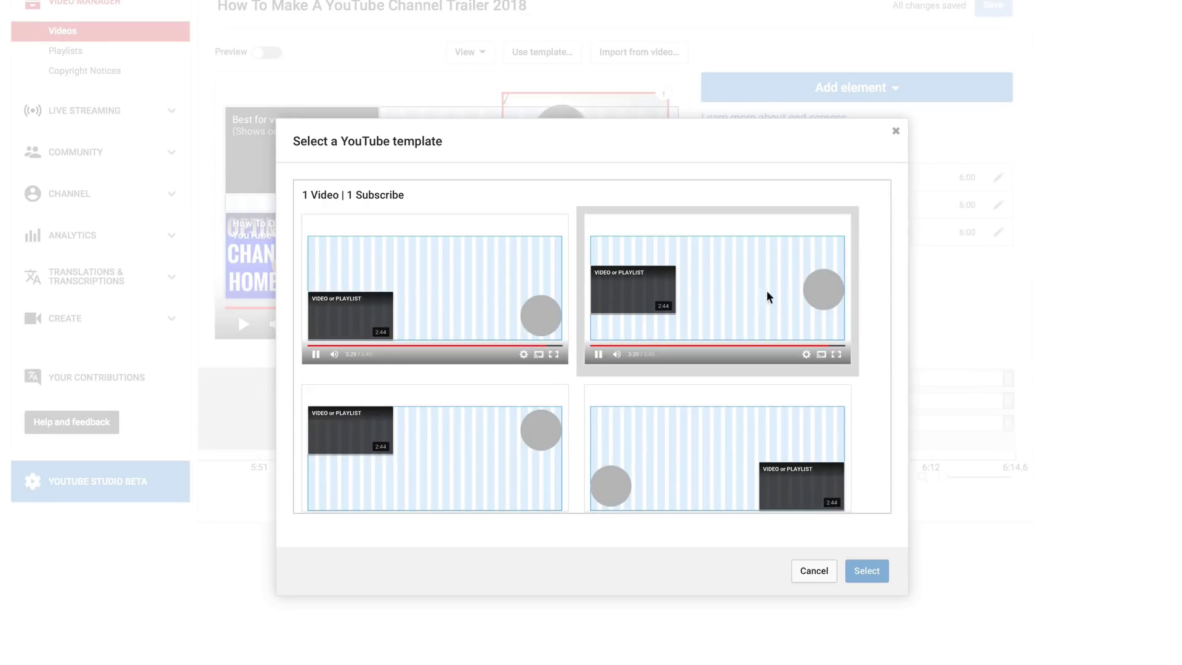
pyautogui.scroll(-3, 721, 295)
pyautogui.click(696, 295)
pyautogui.click(475, 269)
pyautogui.click(643, 275)
pyautogui.scroll(-3, 642, 275)
pyautogui.click(643, 276)
pyautogui.scroll(-2, 642, 278)
pyautogui.click(388, 311)
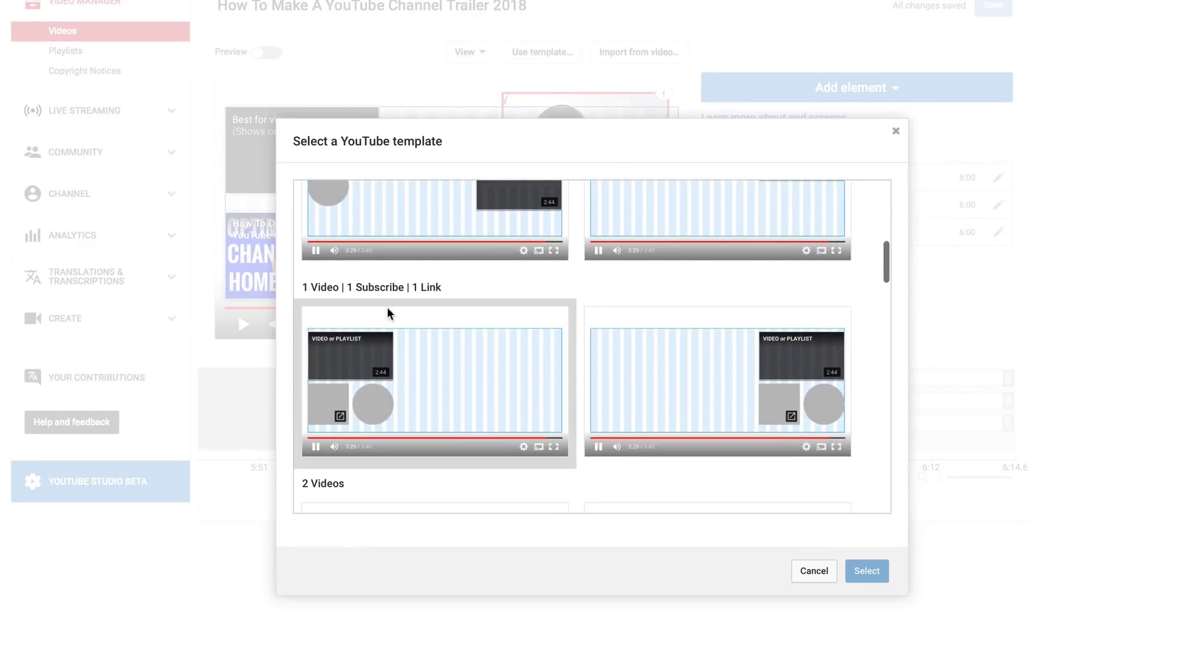
pyautogui.scroll(-2, 439, 353)
pyautogui.click(439, 352)
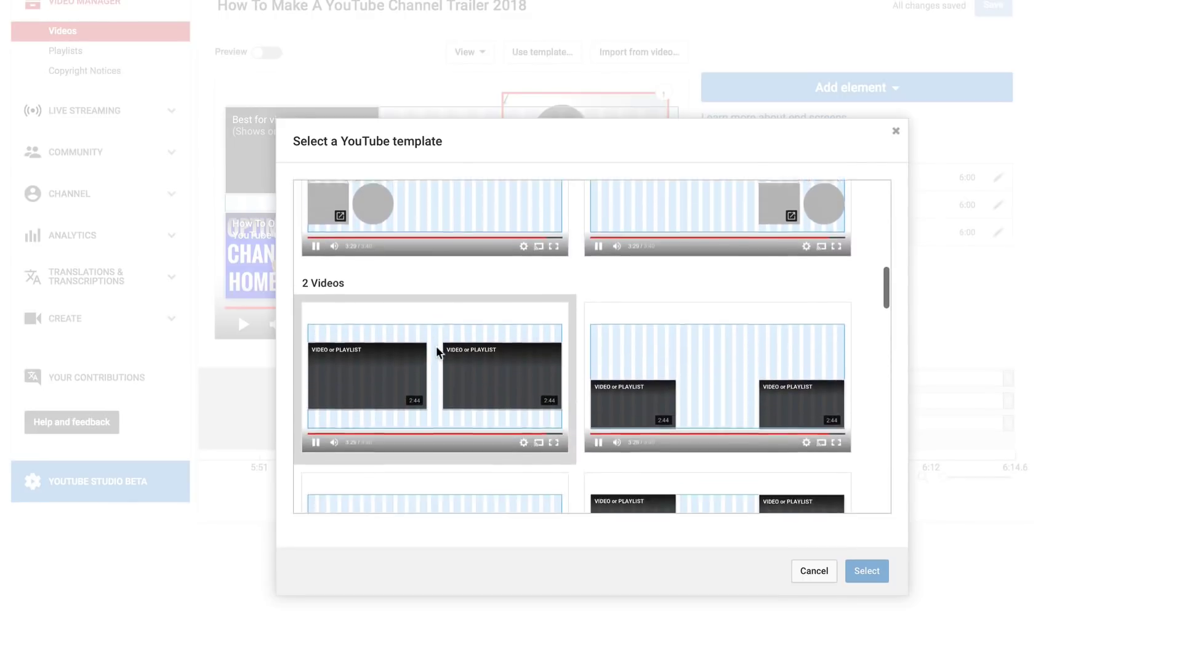
pyautogui.scroll(-5, 491, 343)
pyautogui.click(493, 343)
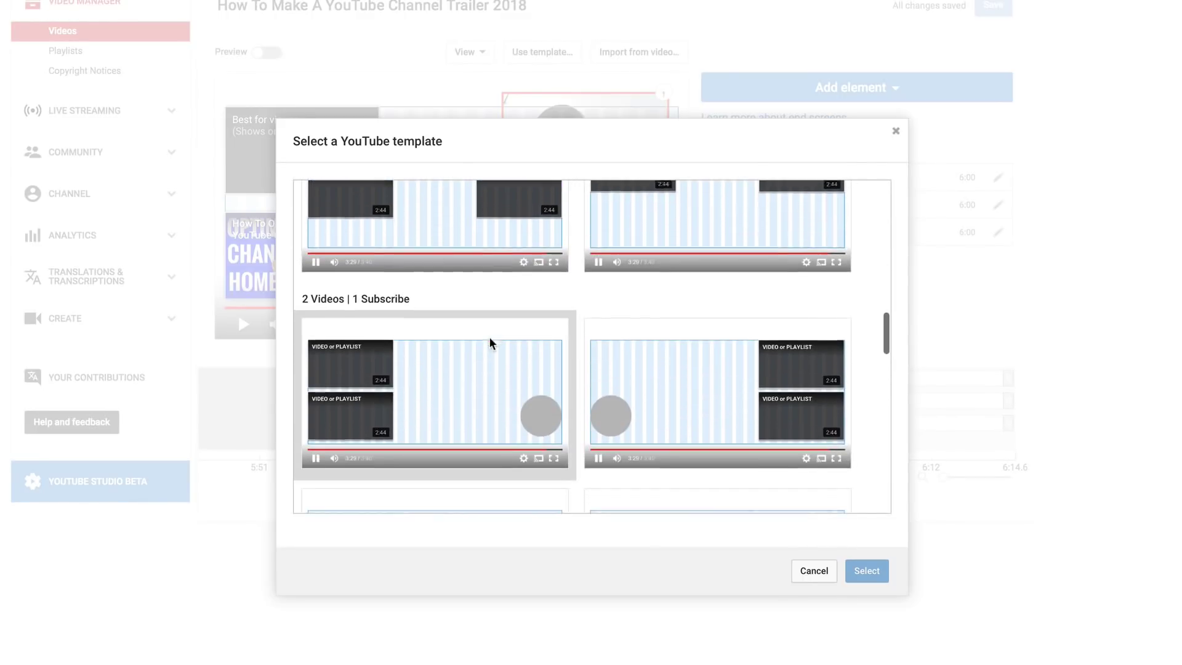
pyautogui.scroll(-1, 491, 343)
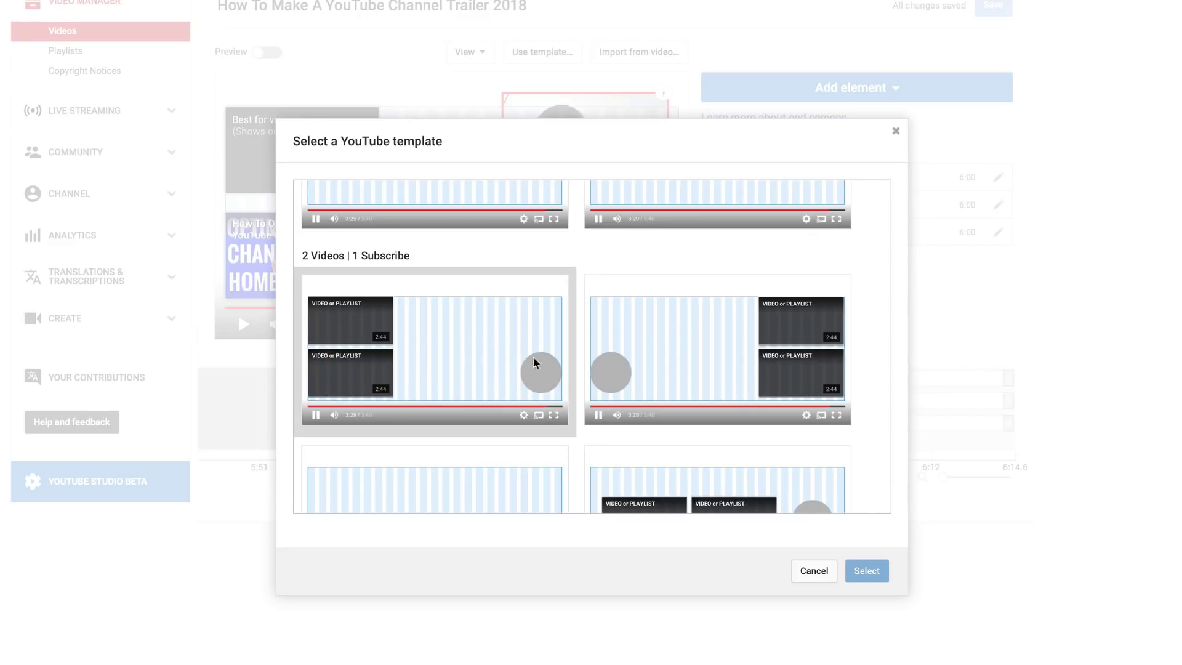
pyautogui.scroll(-5, 527, 372)
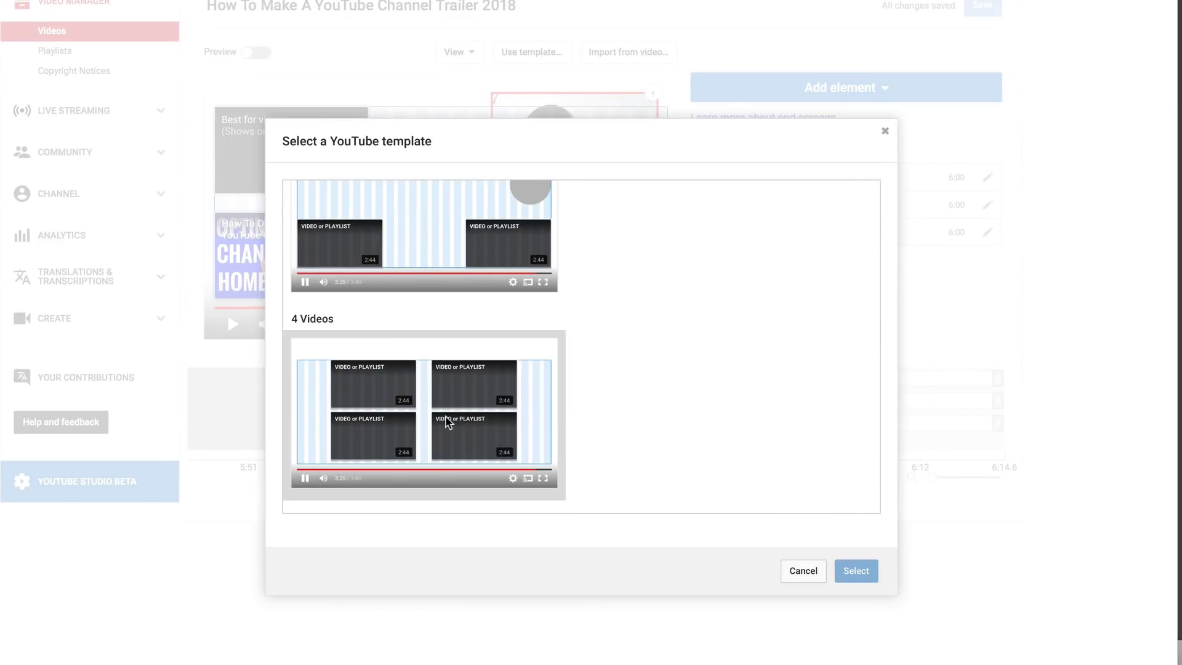
pyautogui.scroll(15, 711, 418)
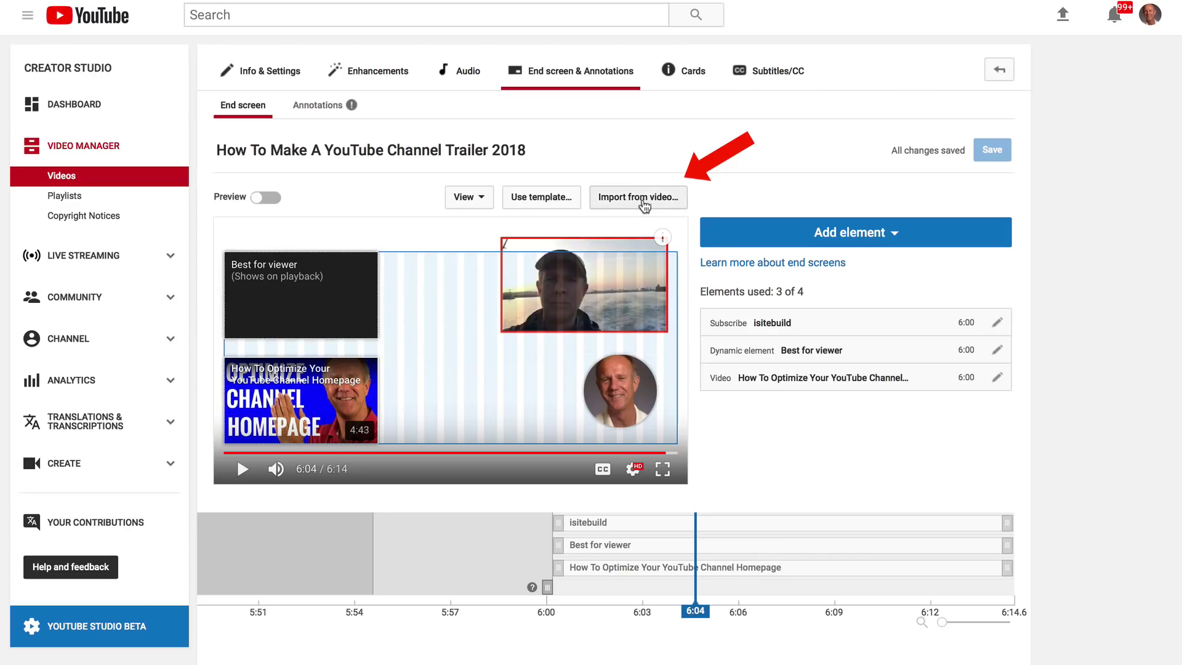
# Step: Start importing an end screen from another video and zoom into the end screen timeline
pyautogui.click(644, 206)
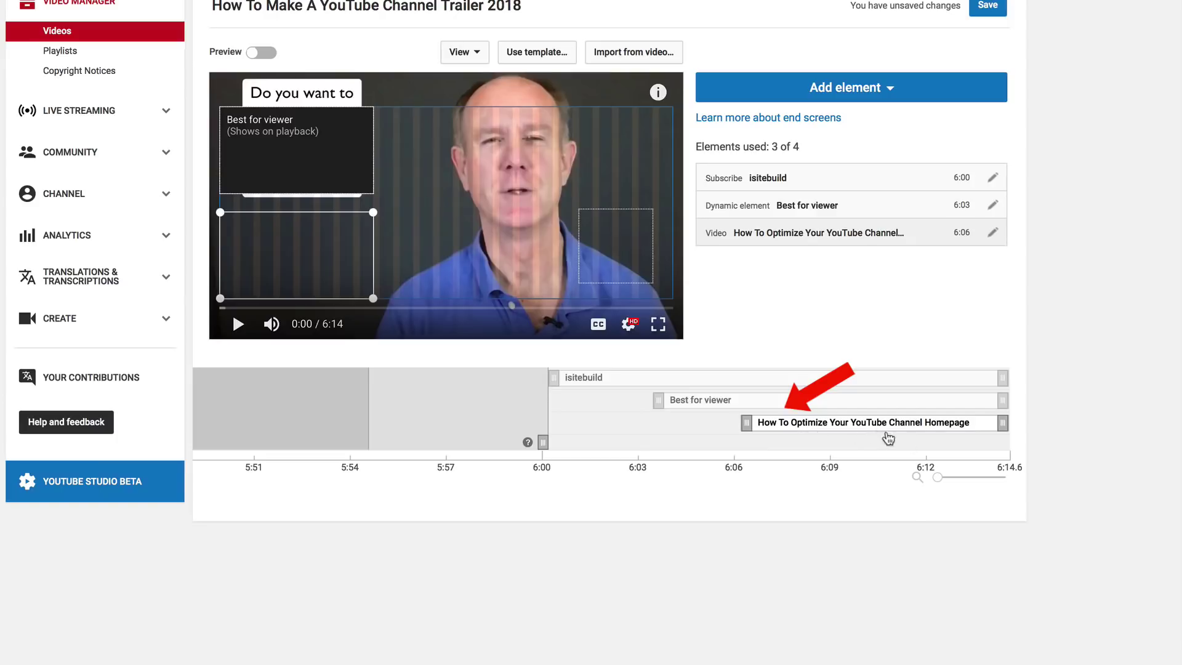
pyautogui.moveTo(938, 477); pyautogui.dragTo(1003, 480)
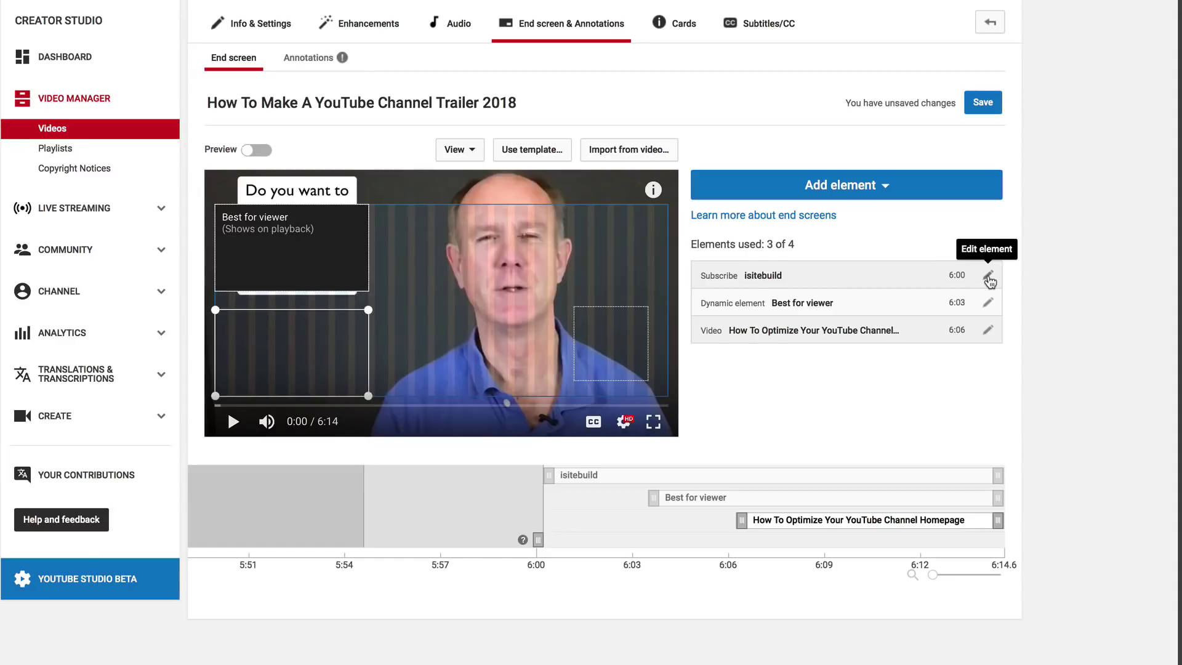
# Step: Delete the Subscribe, Best for viewer and video elements, confirming each deletion
pyautogui.click(988, 277)
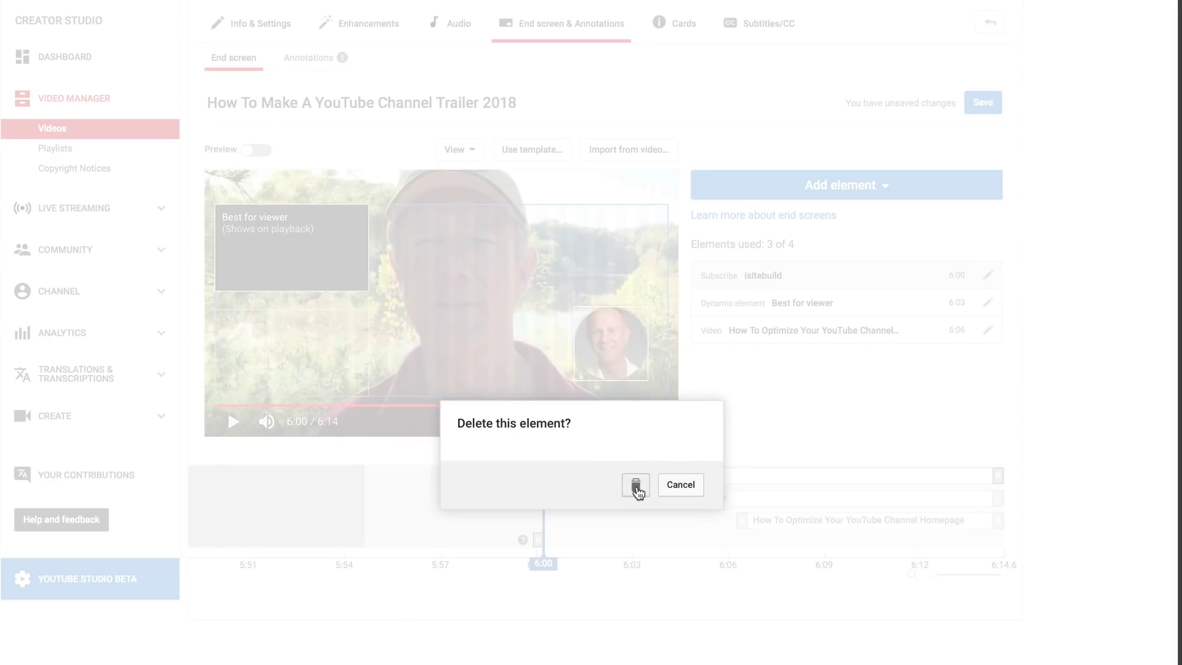
pyautogui.click(636, 486)
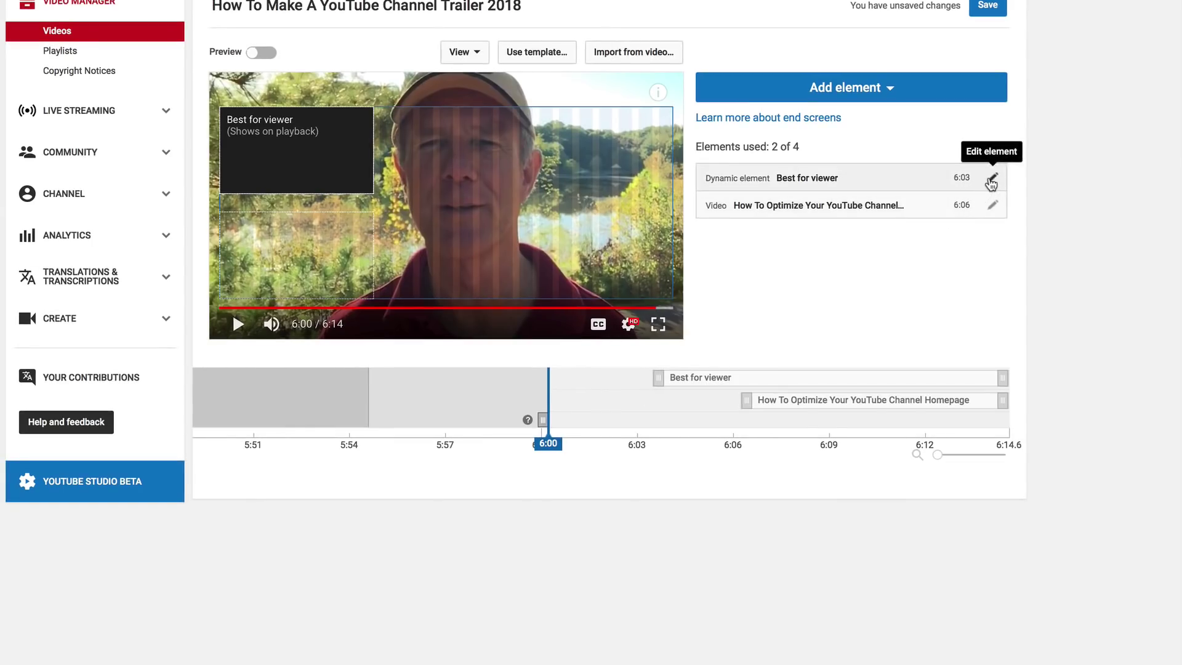
pyautogui.click(988, 275)
pyautogui.click(678, 448)
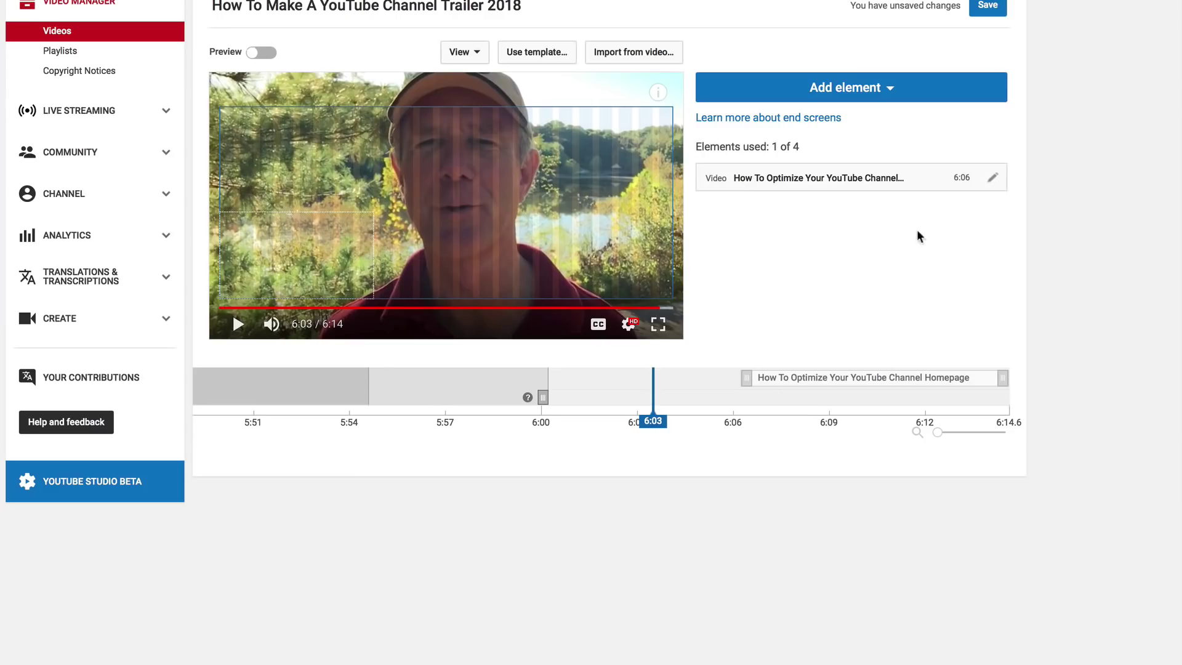
pyautogui.click(990, 182)
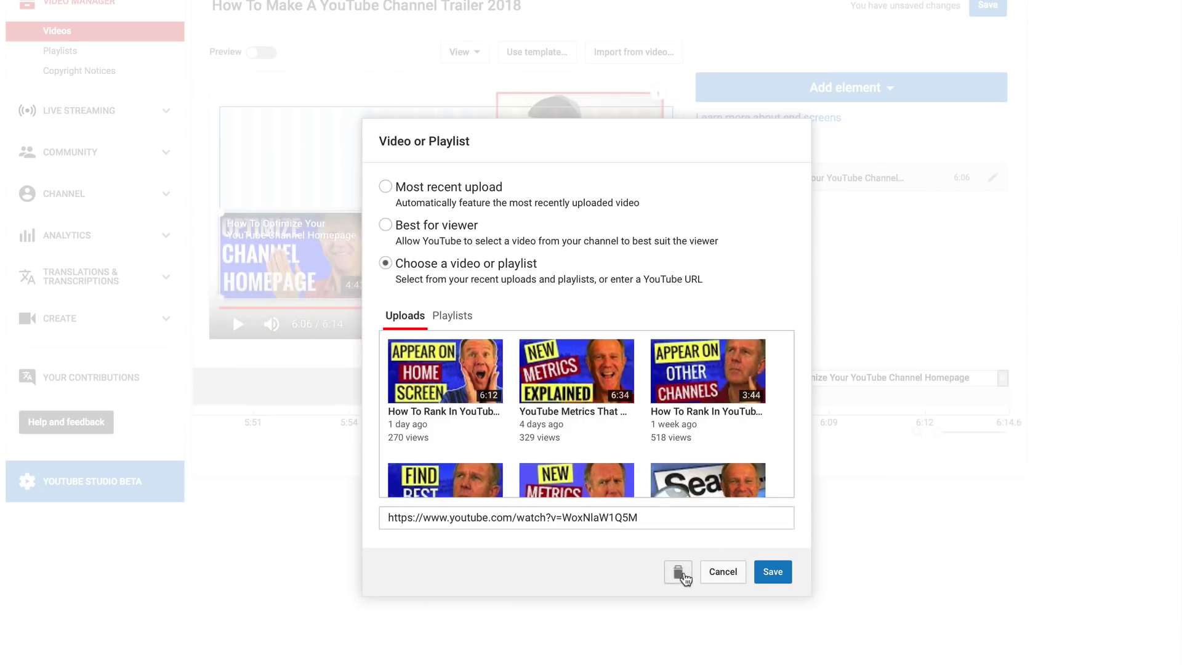
pyautogui.click(677, 573)
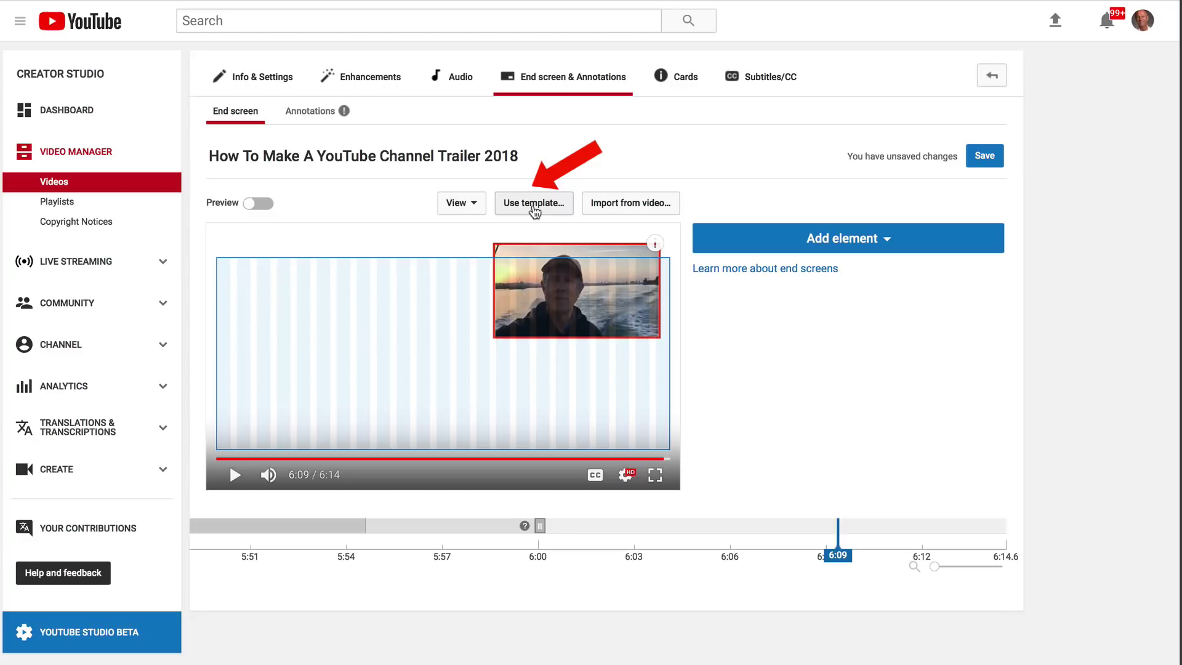
# Step: Apply the 2 Videos | 1 Subscribe template and move the subscribe circle further left
pyautogui.click(535, 211)
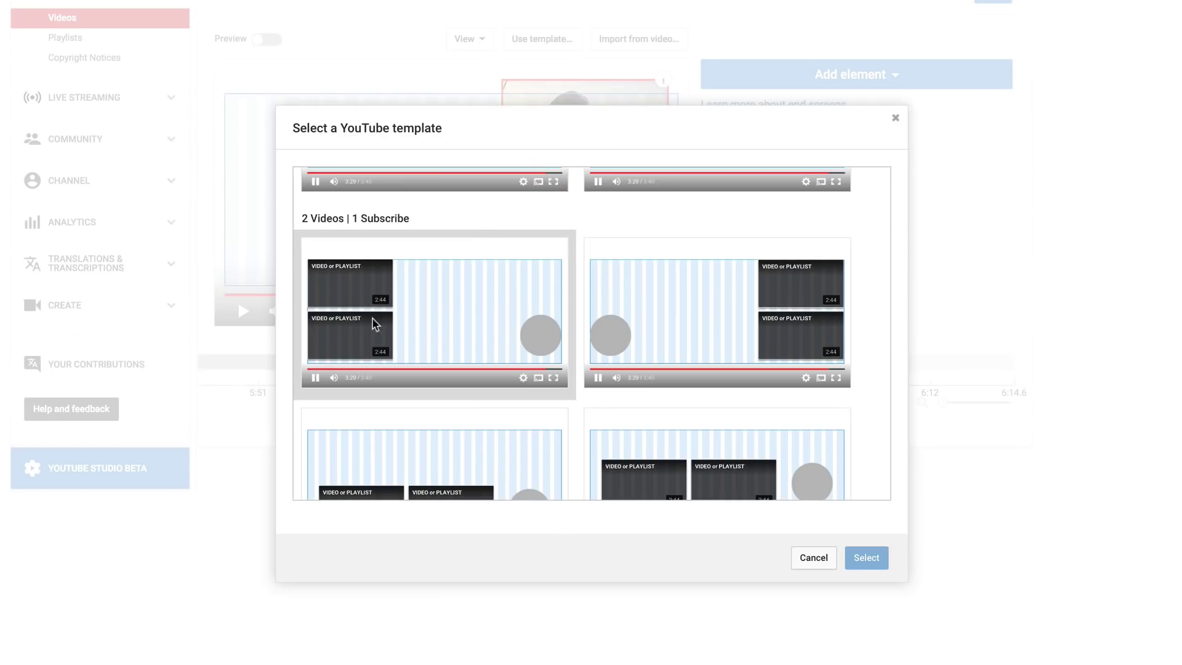
pyautogui.doubleClick(535, 345)
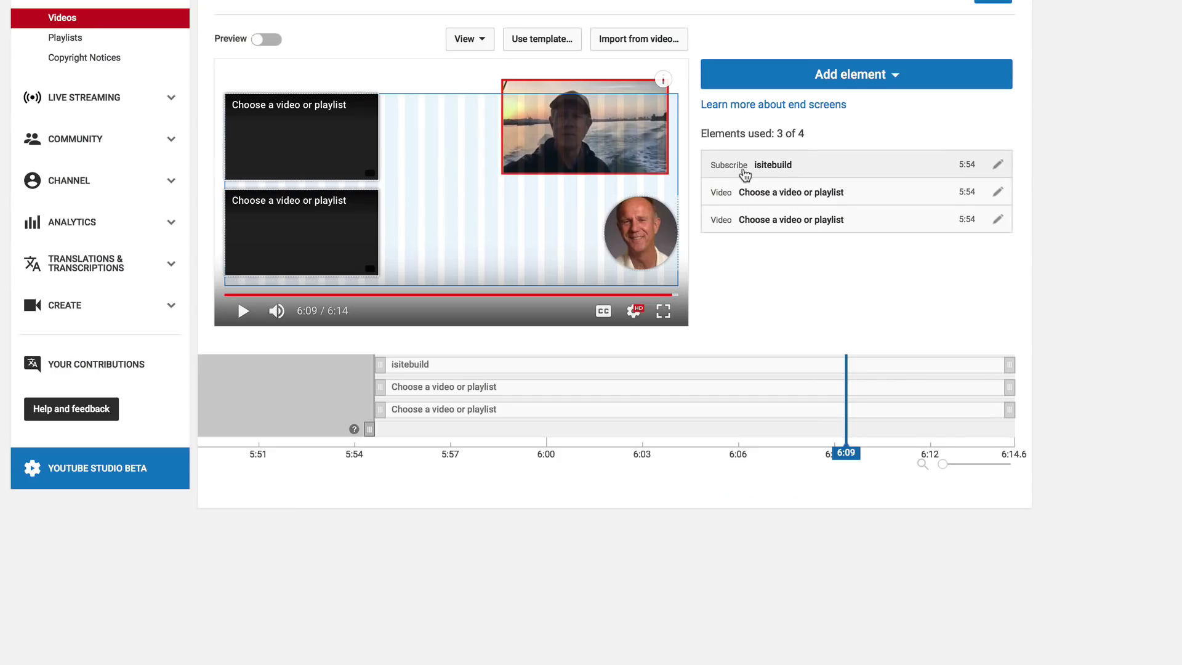
pyautogui.moveTo(635, 226); pyautogui.dragTo(578, 226)
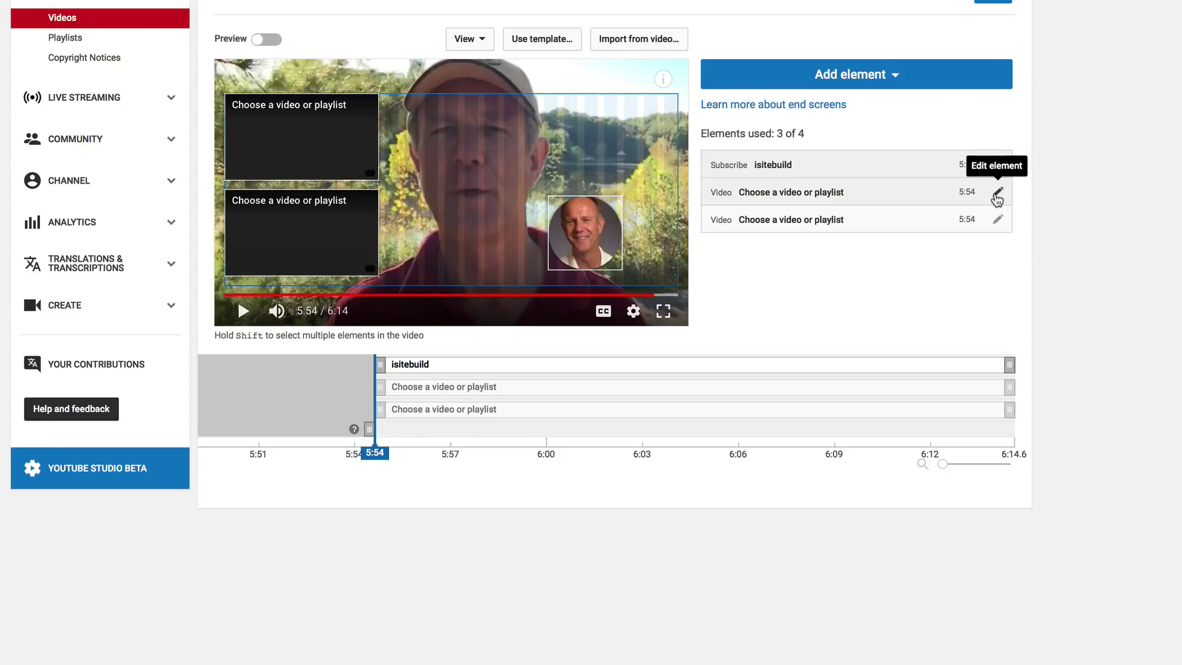
# Step: Make one video slot Best for viewer and switch the other to the channel's playlists
pyautogui.click(997, 195)
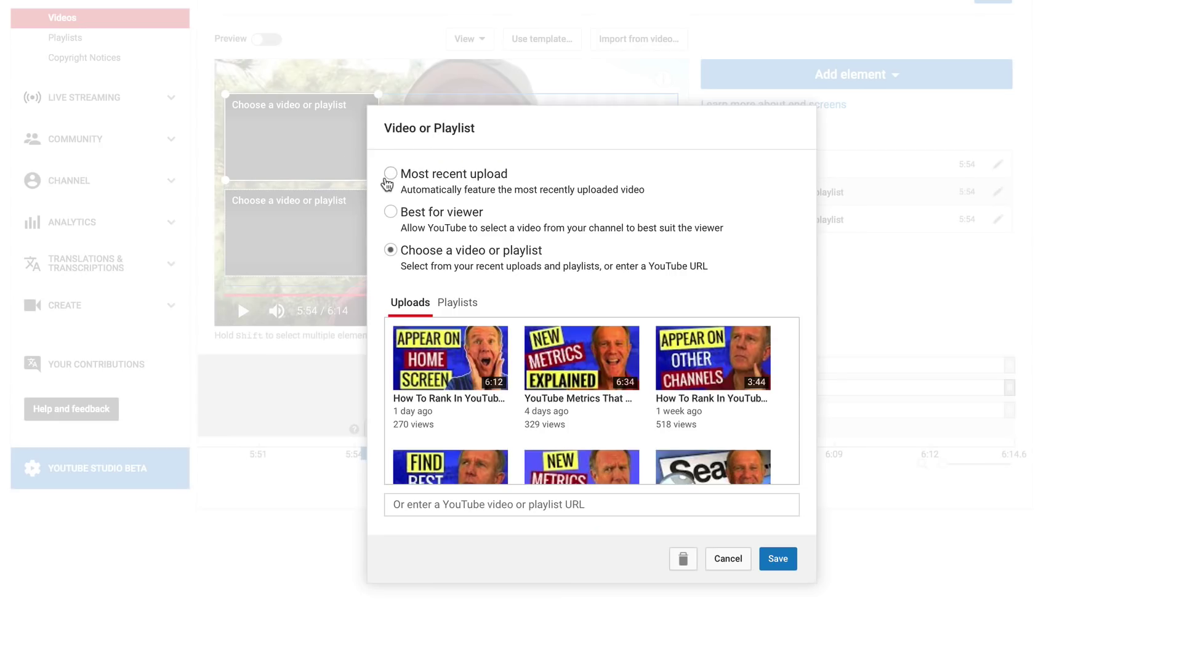
pyautogui.click(391, 213)
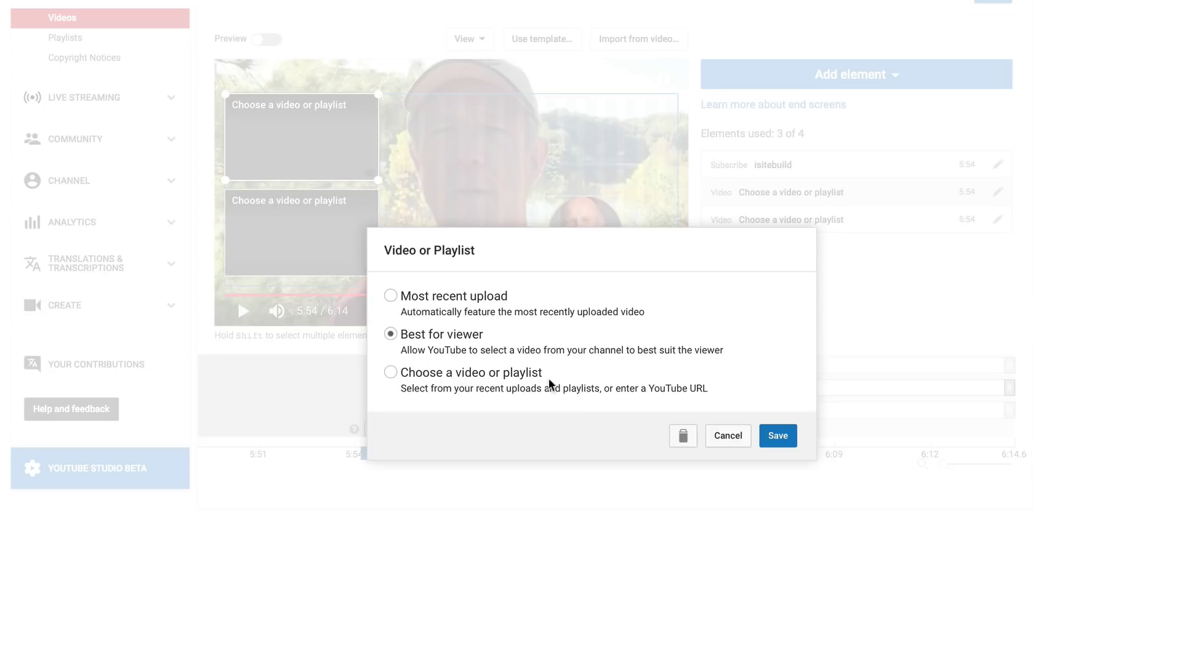
pyautogui.click(779, 436)
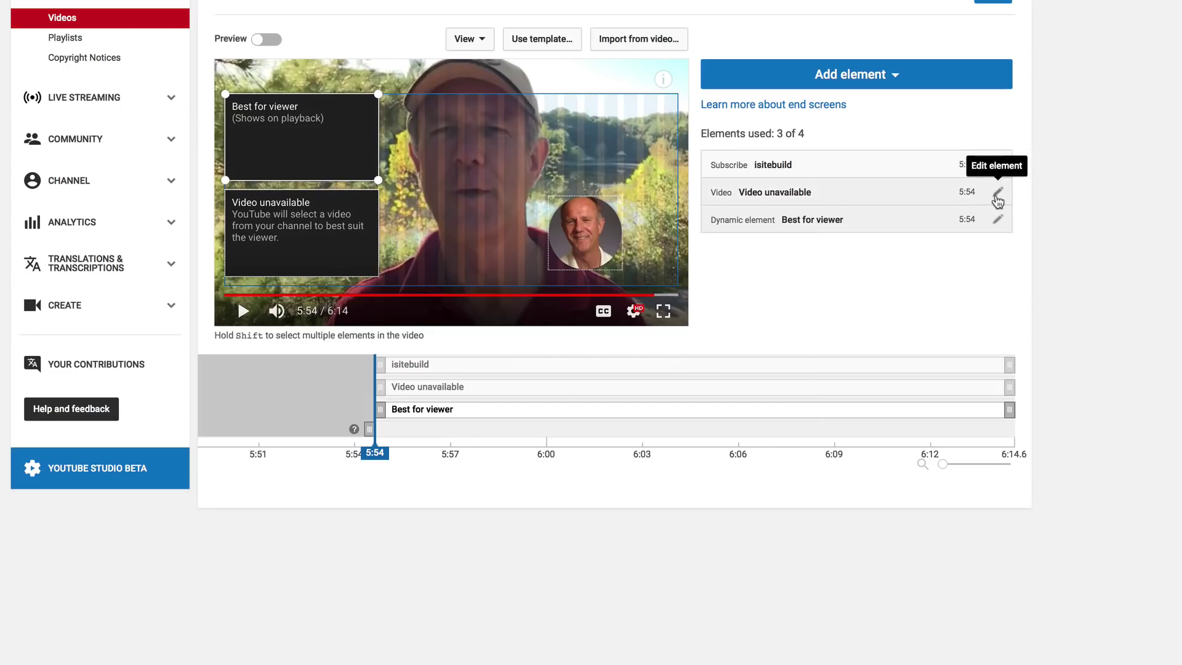
pyautogui.click(998, 196)
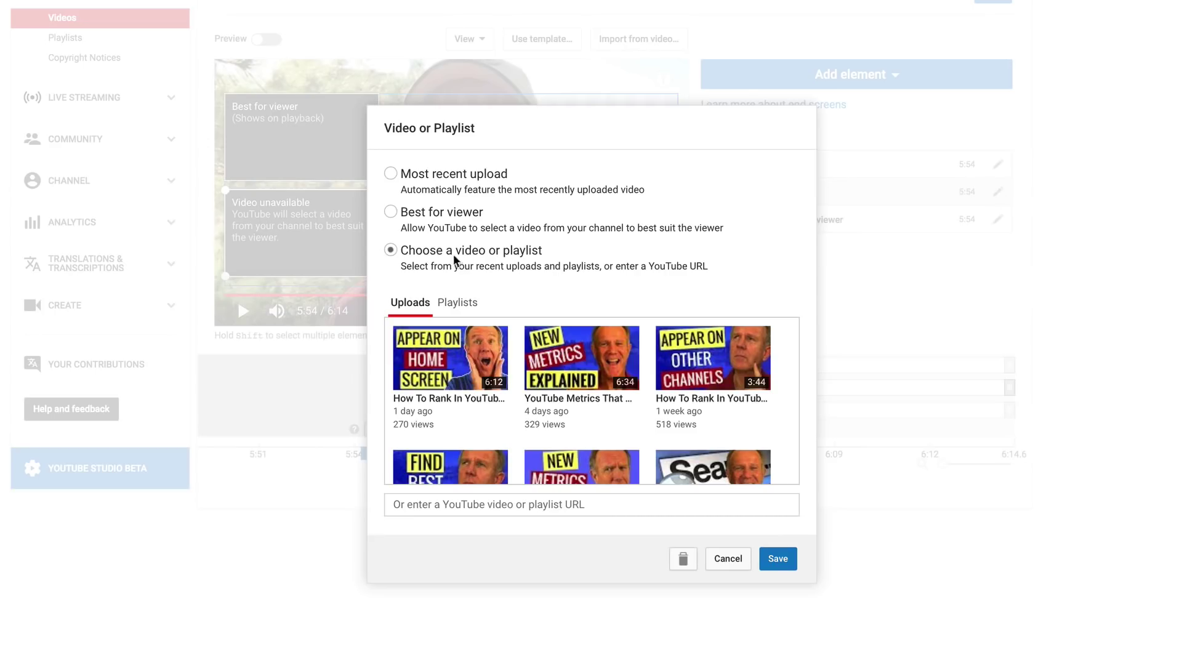
pyautogui.click(457, 303)
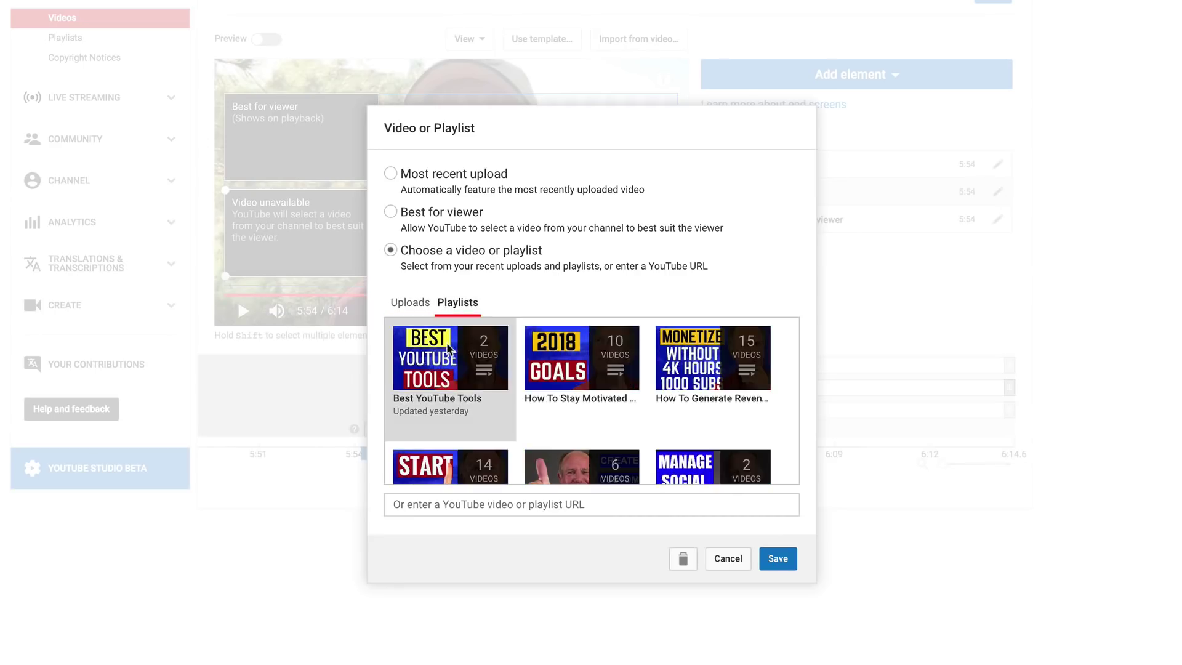
pyautogui.scroll(-3, 429, 361)
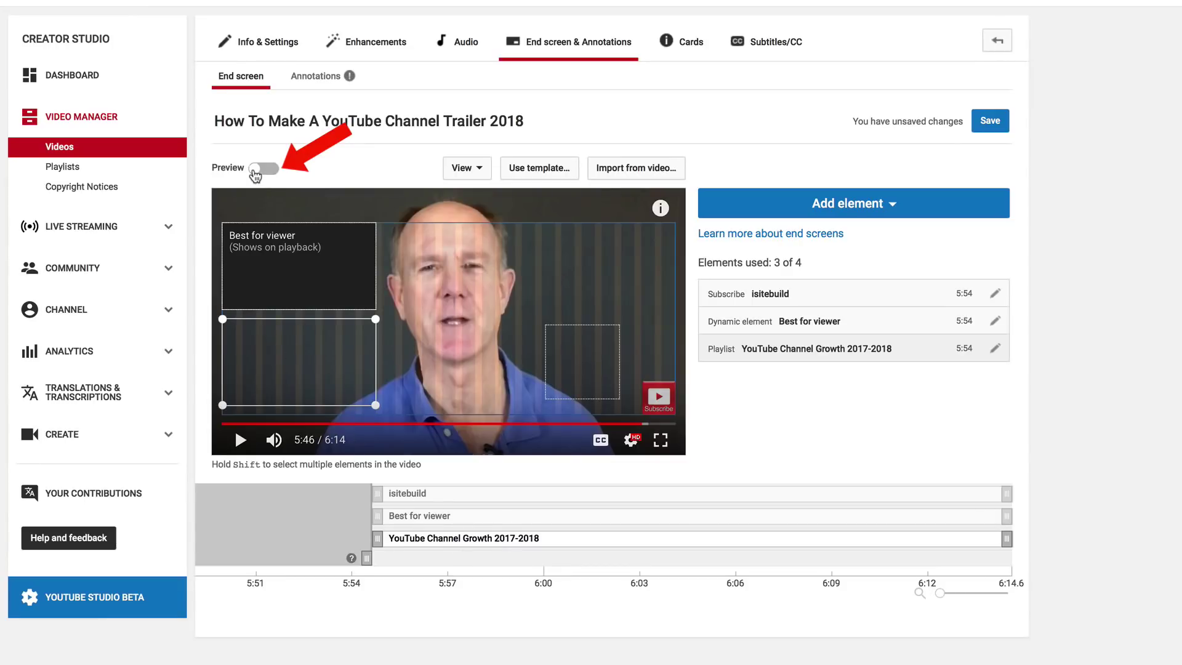
# Step: Nudge the subscribe element slightly right, check it in preview, and save the end screen
pyautogui.click(255, 173)
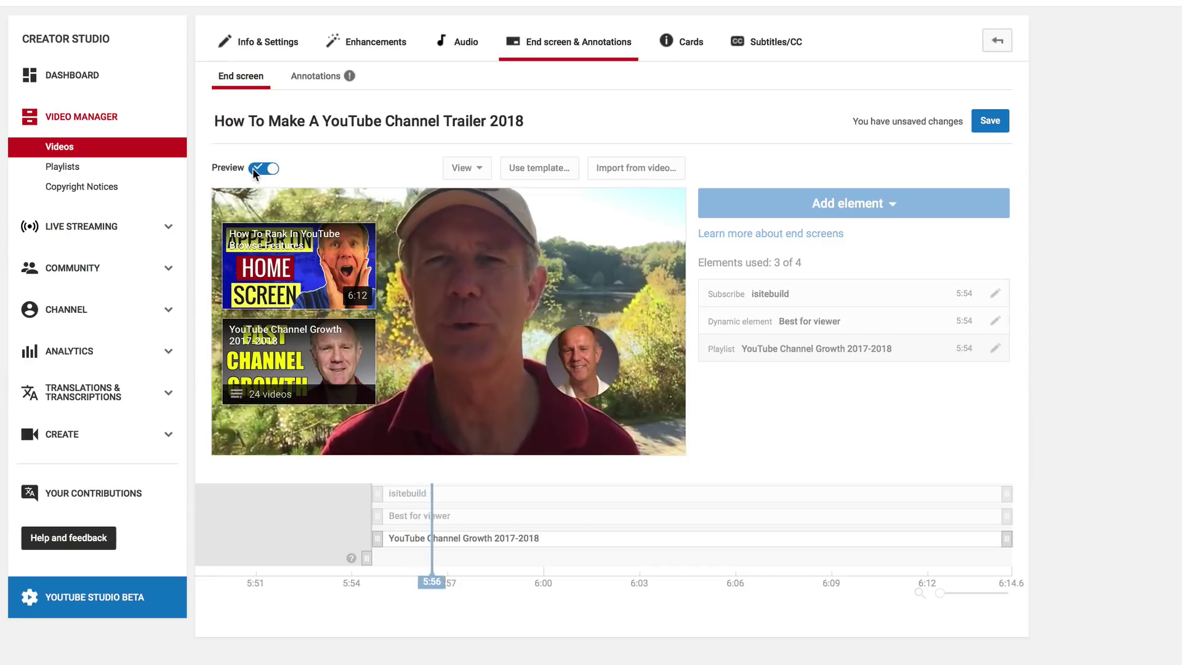
pyautogui.click(252, 168)
pyautogui.moveTo(587, 354); pyautogui.dragTo(620, 347)
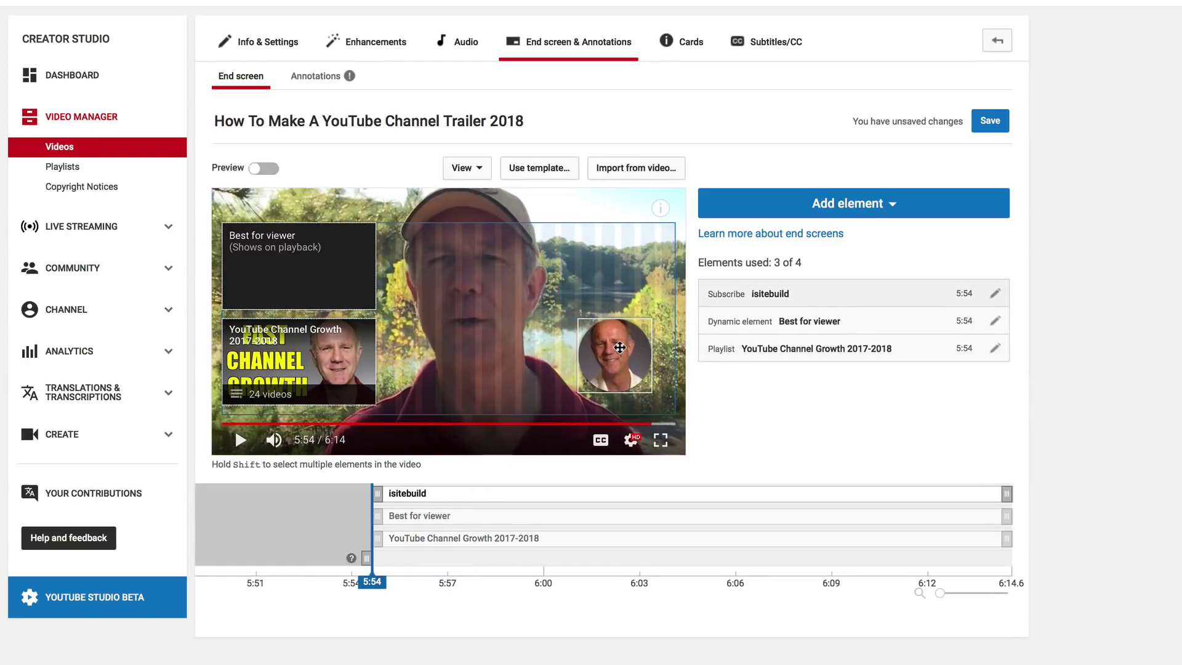
pyautogui.click(253, 168)
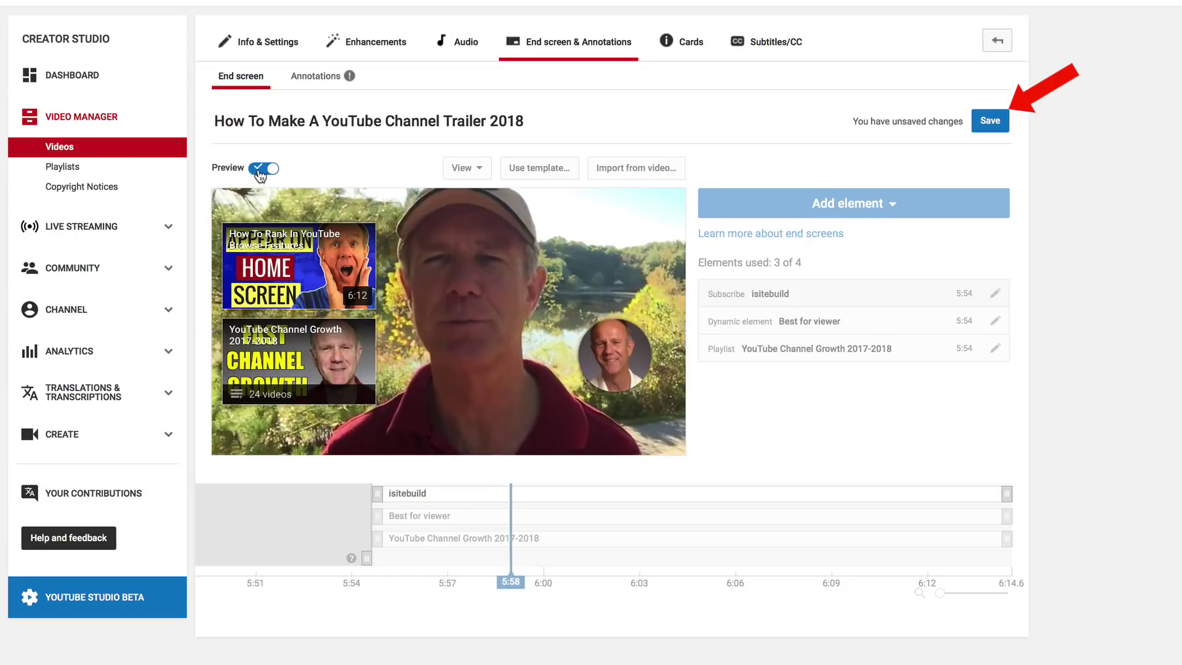
pyautogui.click(273, 171)
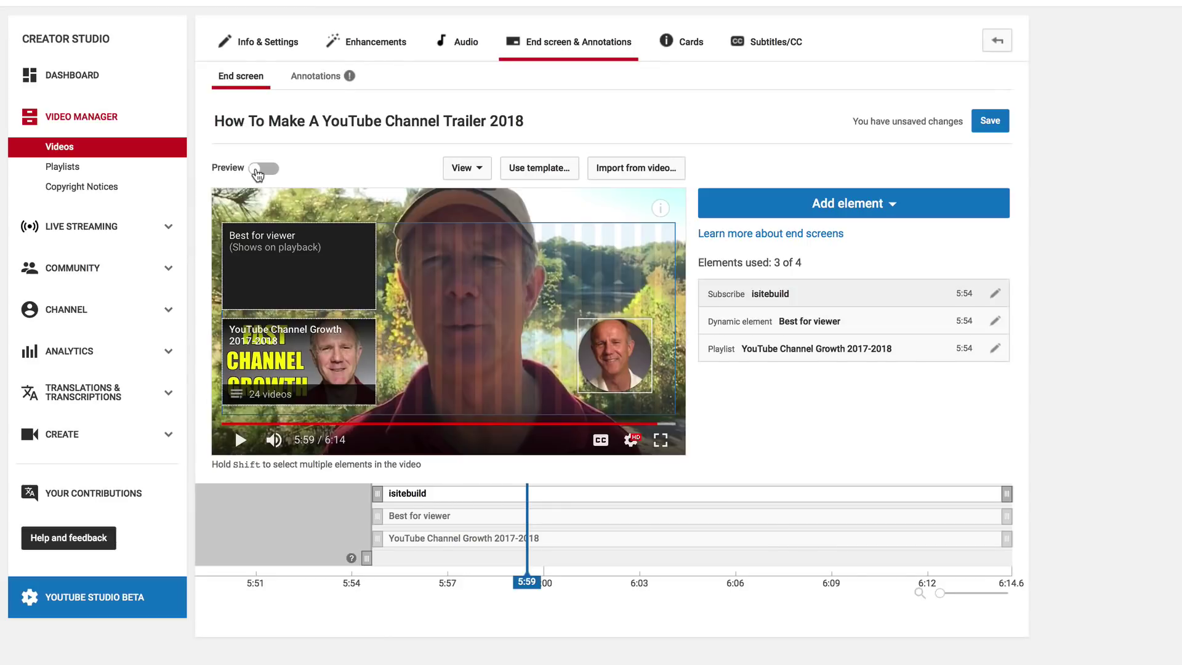
pyautogui.click(258, 173)
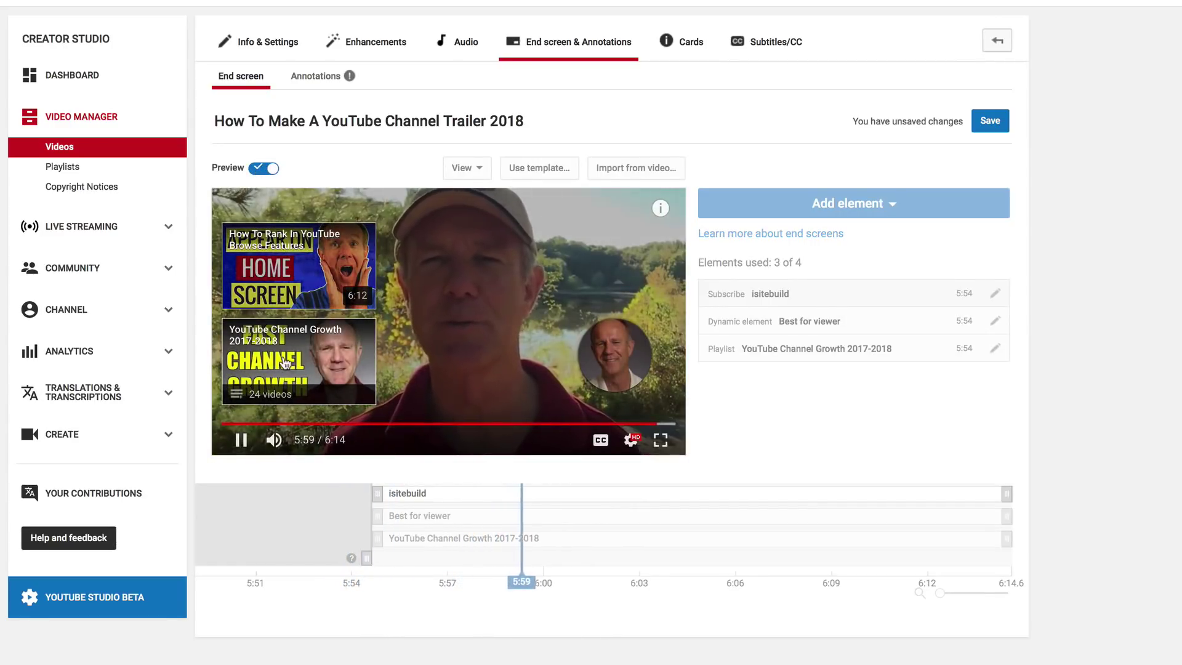
pyautogui.moveTo(625, 359)
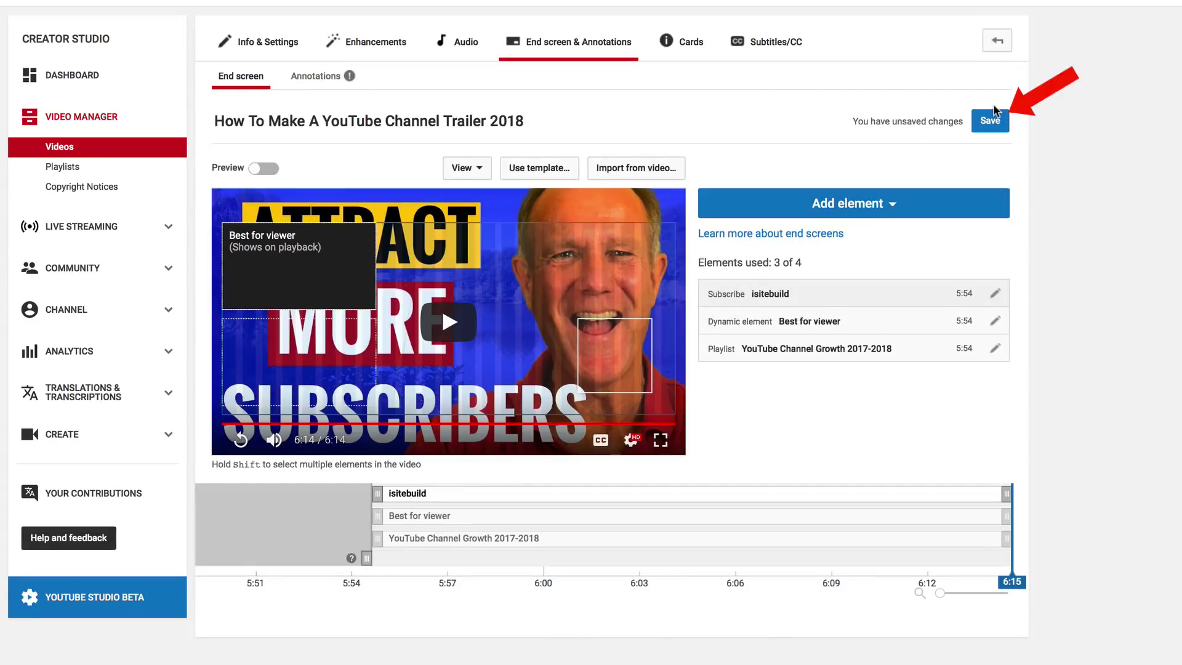
pyautogui.click(992, 119)
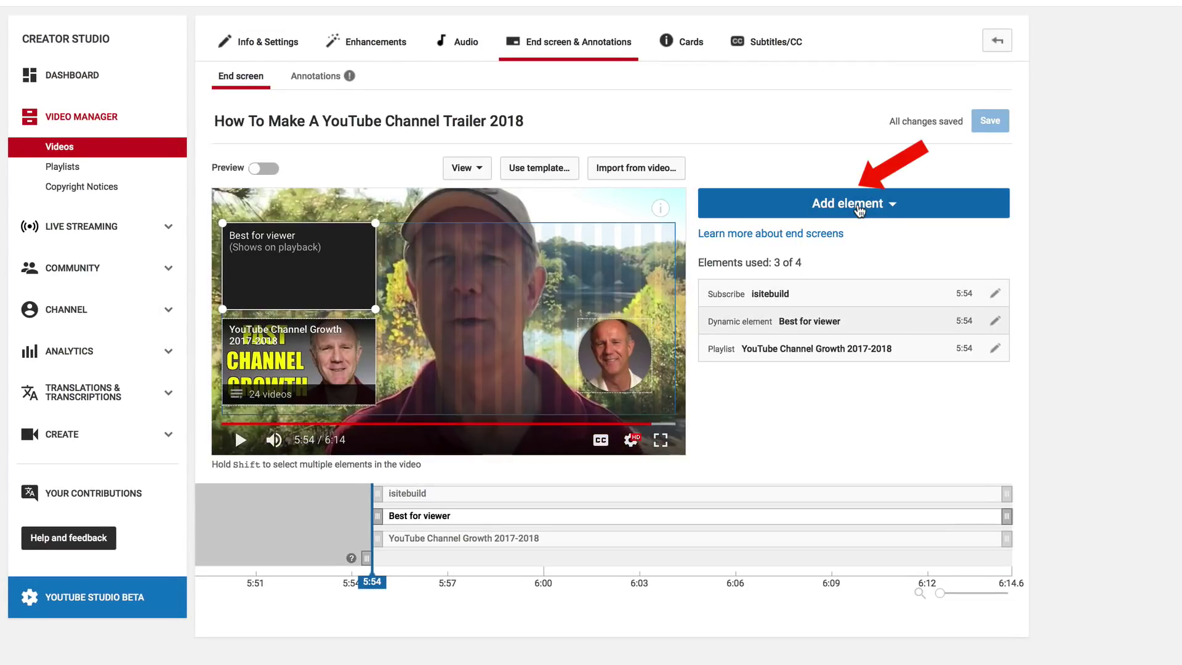
# Step: Browse the addable element types, trying and cancelling a Video or Playlist and a Channel element
pyautogui.click(860, 210)
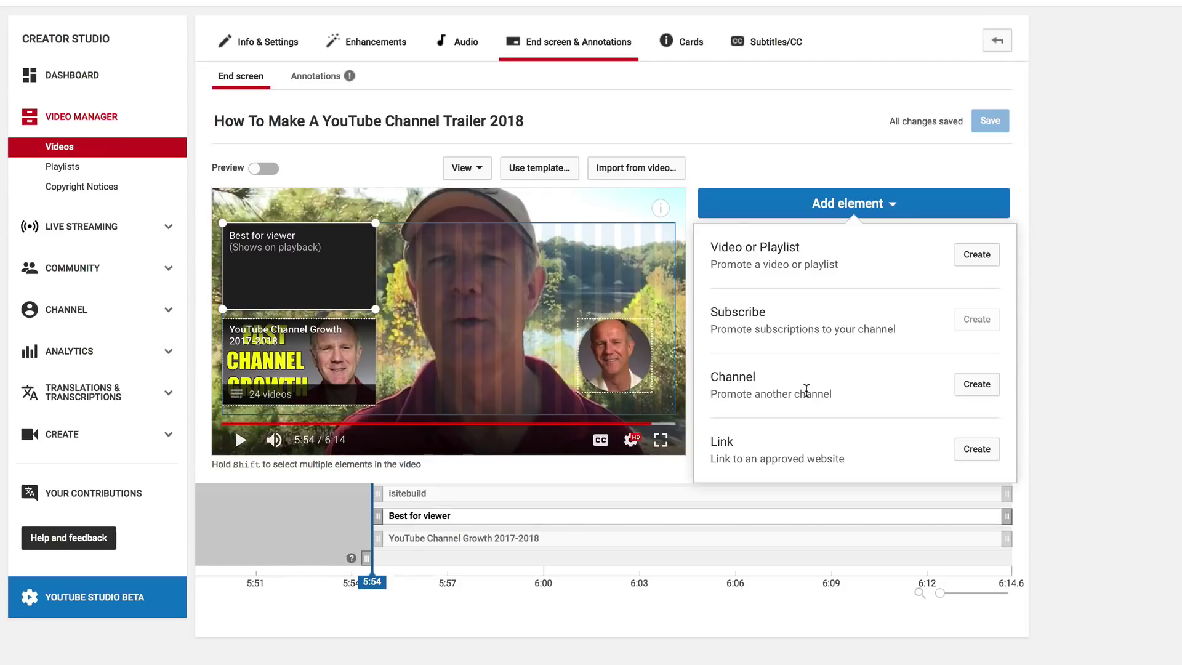
pyautogui.click(977, 256)
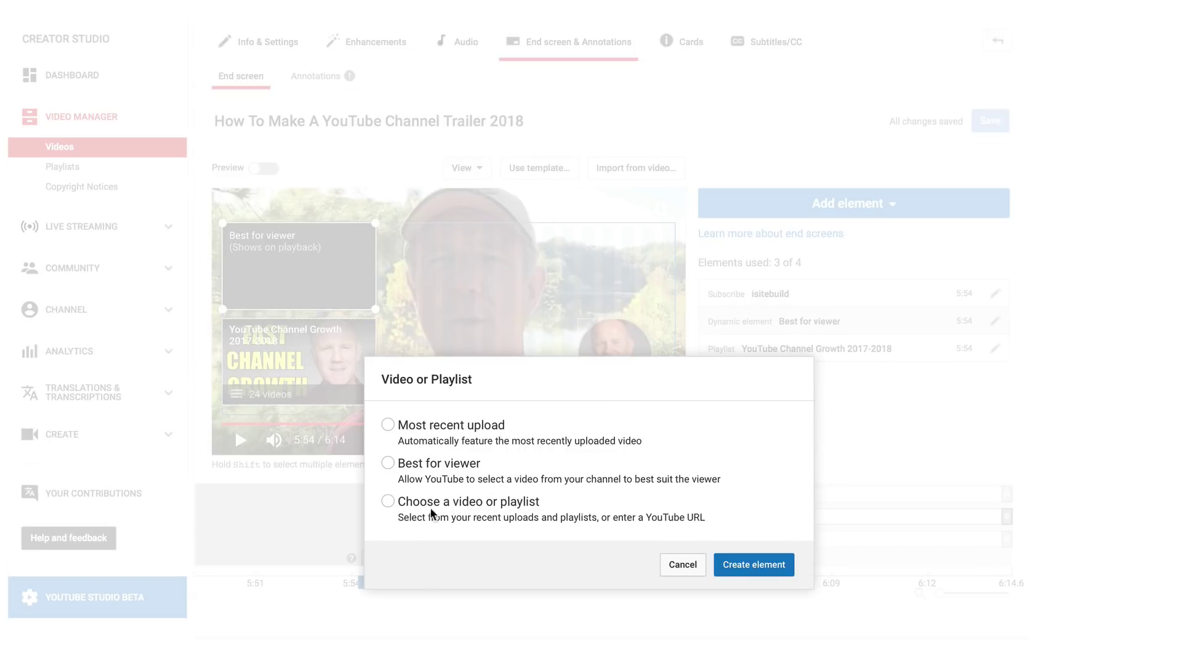
pyautogui.click(683, 565)
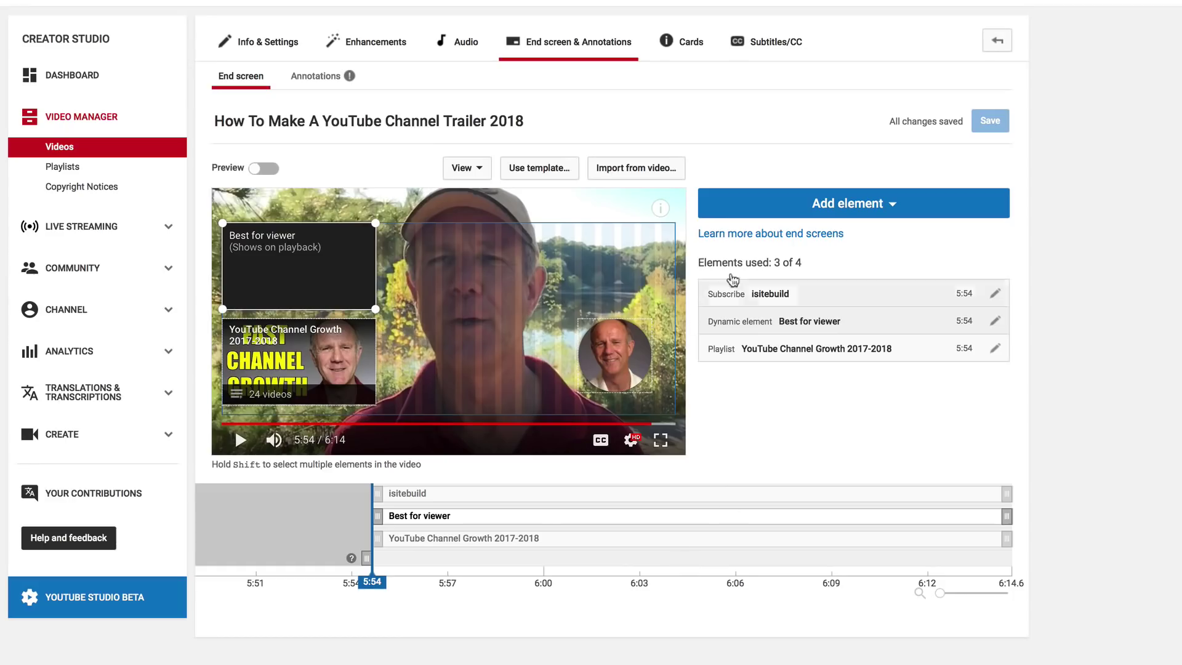
pyautogui.click(887, 214)
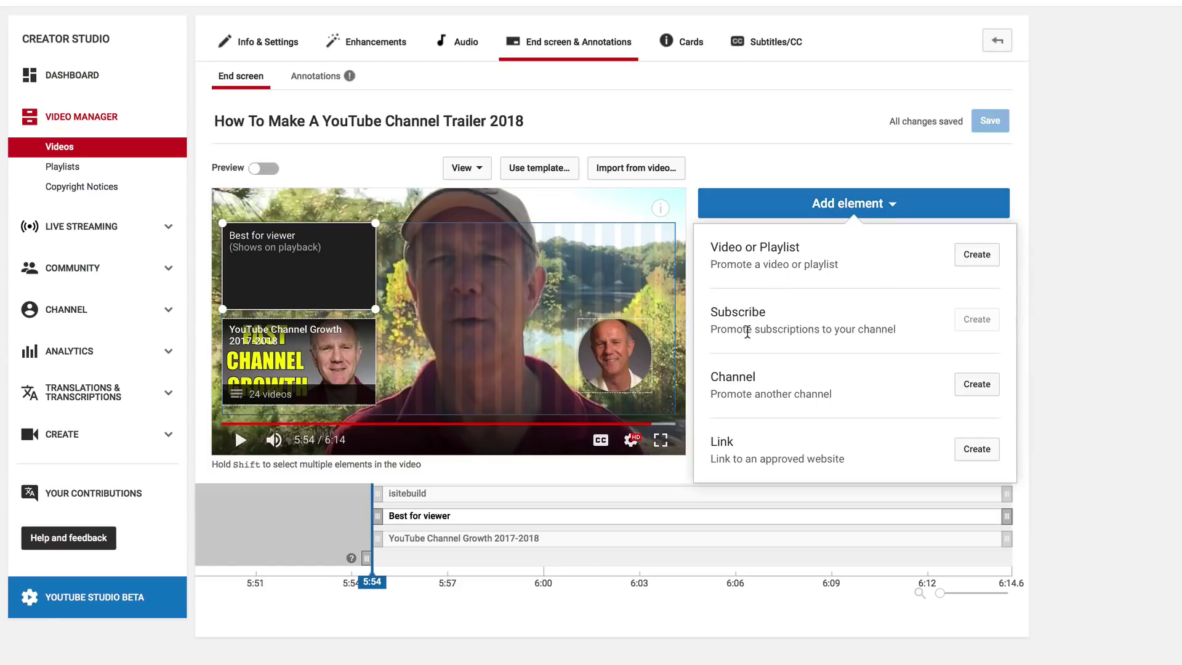
pyautogui.click(978, 384)
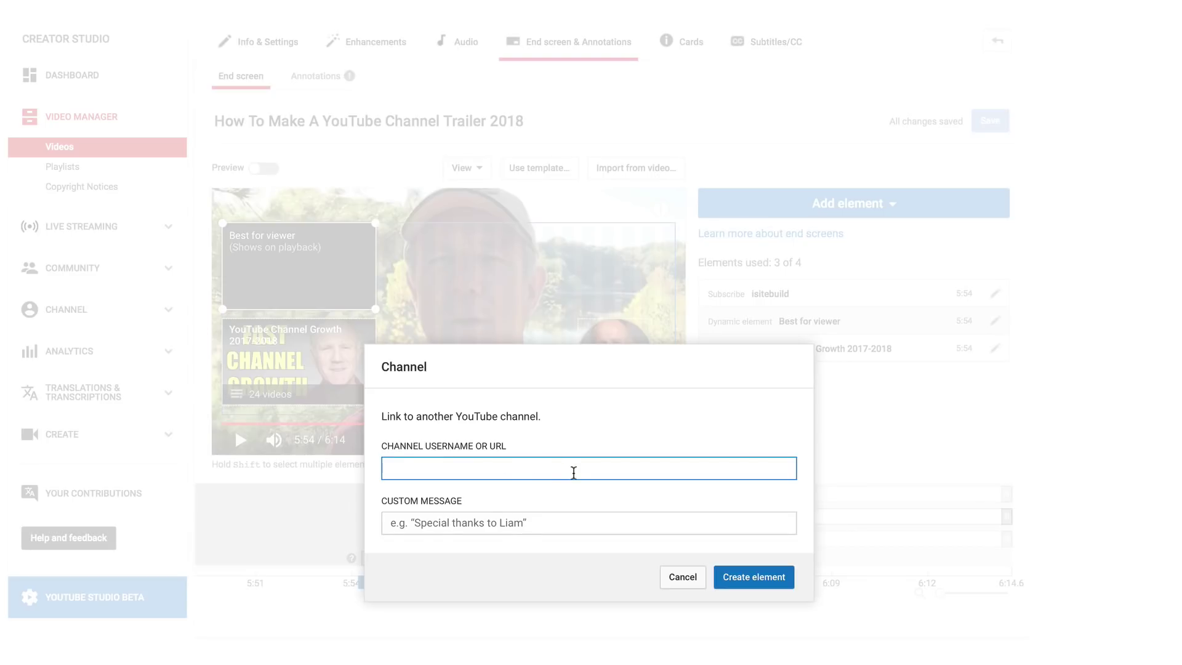
pyautogui.click(683, 577)
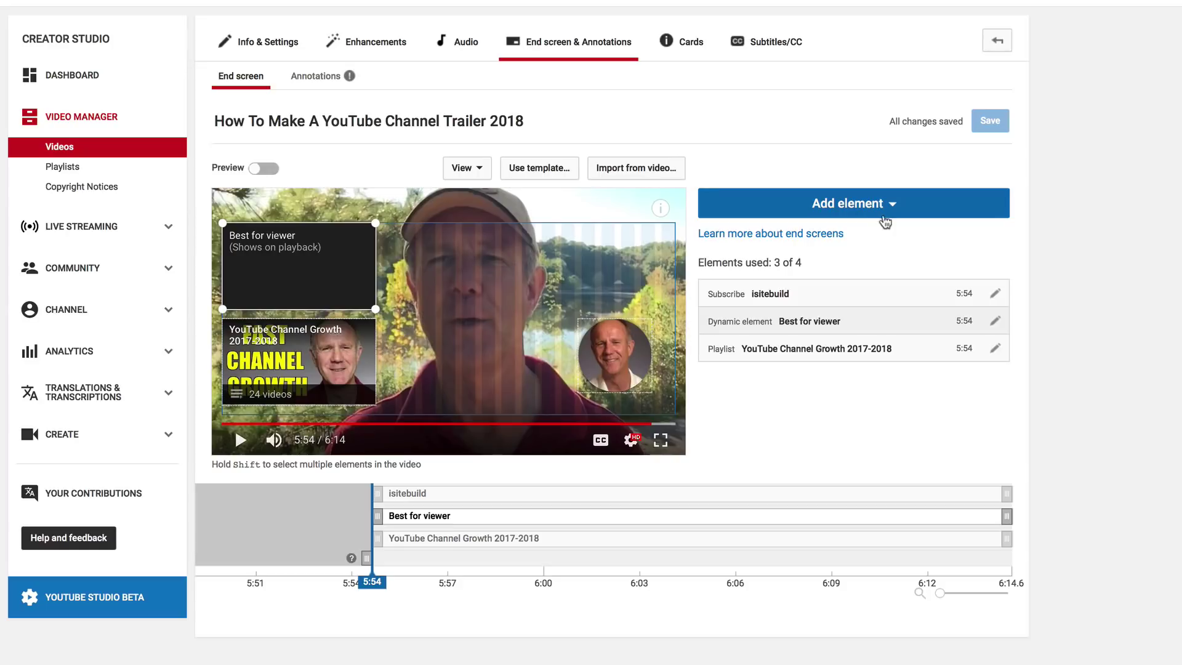
pyautogui.click(804, 214)
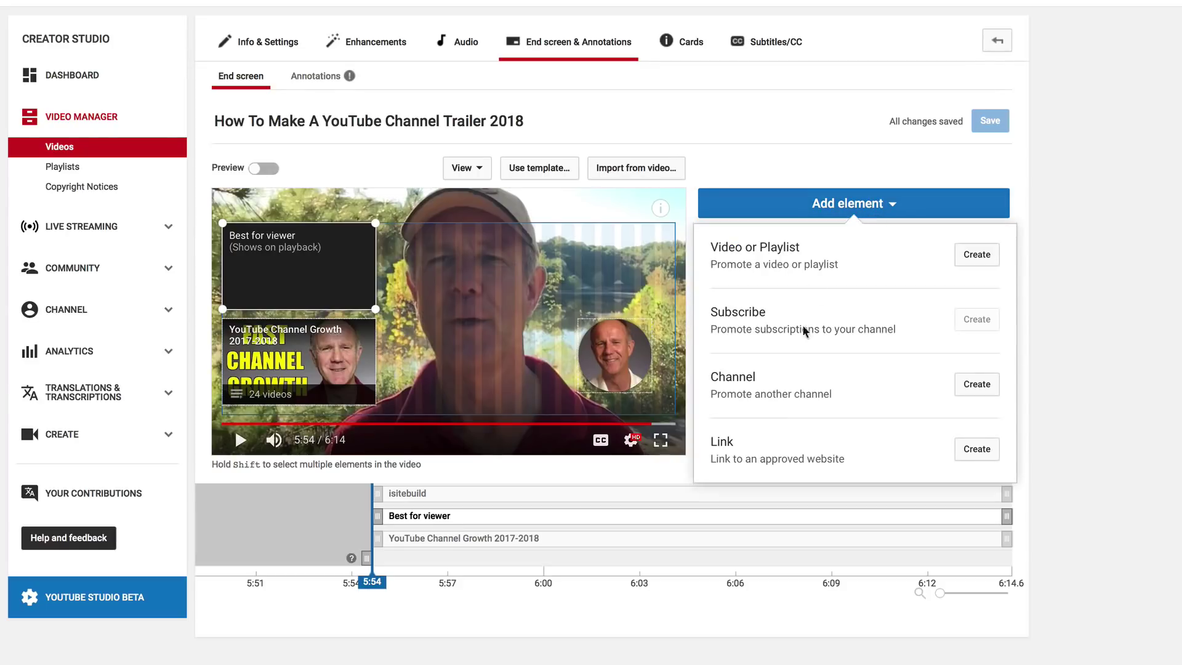
# Step: Start a Link element and open the approved merchandise and crowdfunding site lists separately
pyautogui.click(977, 449)
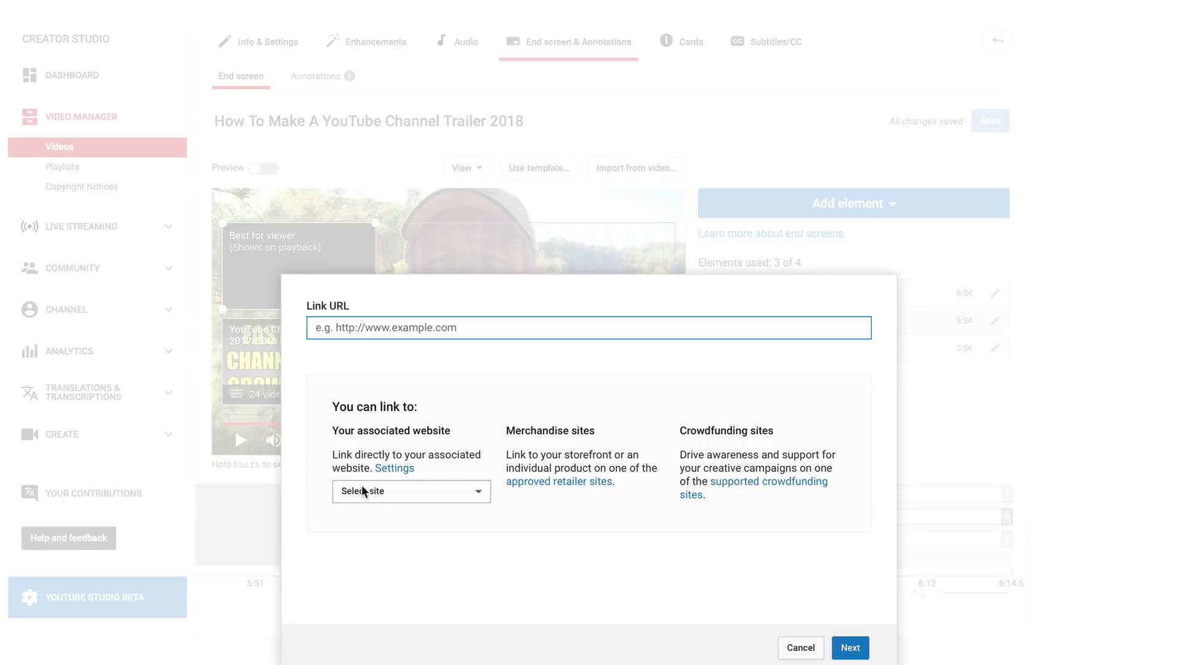
pyautogui.click(475, 493)
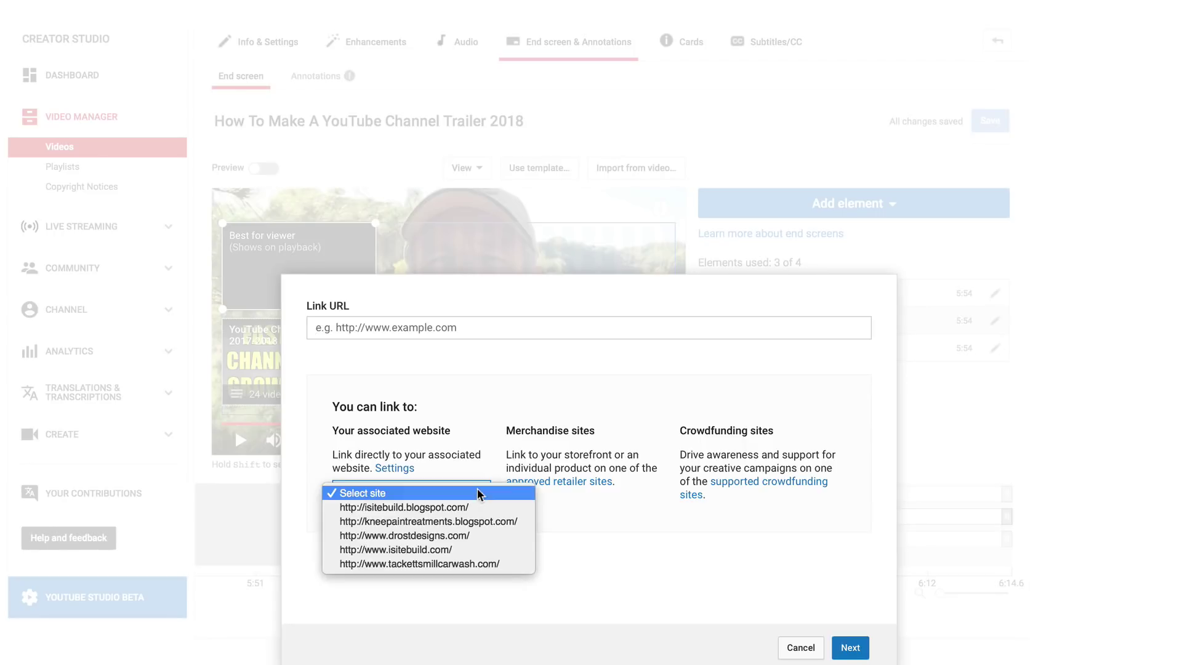
pyautogui.click(414, 471)
pyautogui.rightClick(576, 483)
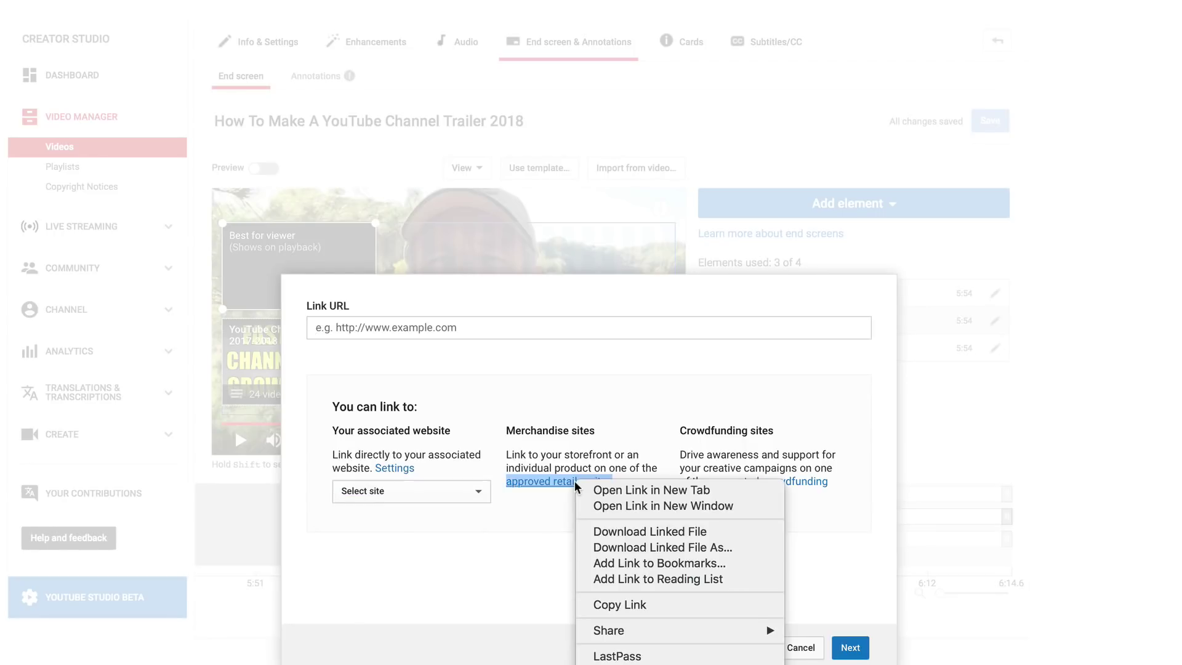
pyautogui.click(630, 490)
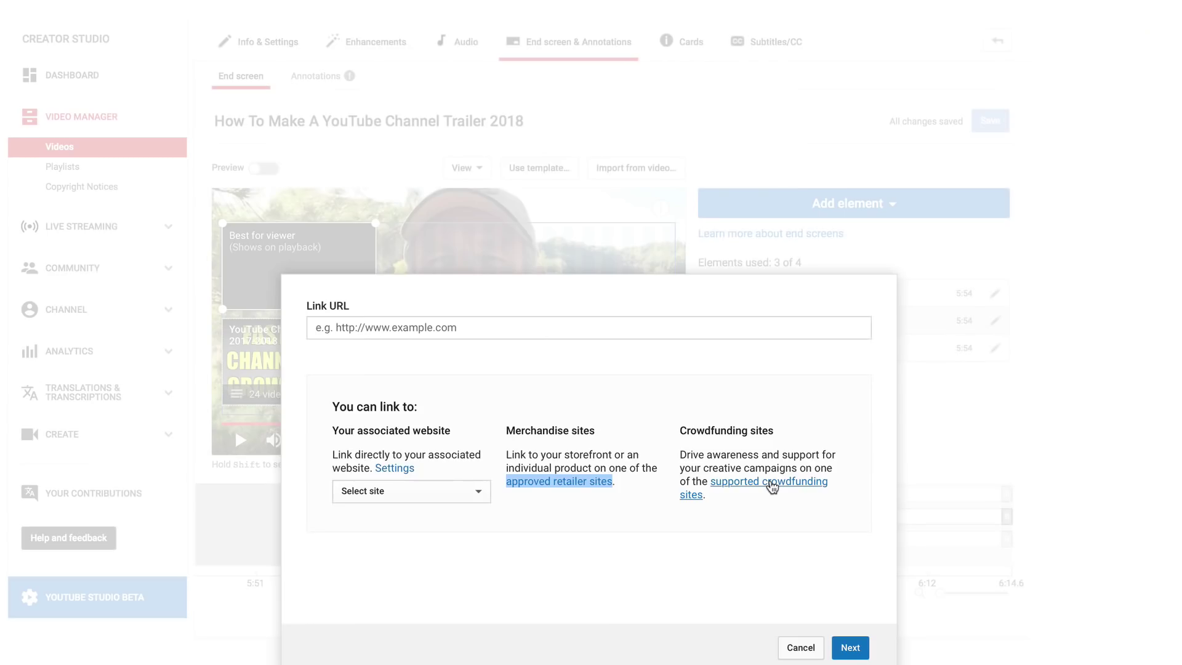
pyautogui.rightClick(768, 481)
pyautogui.click(821, 488)
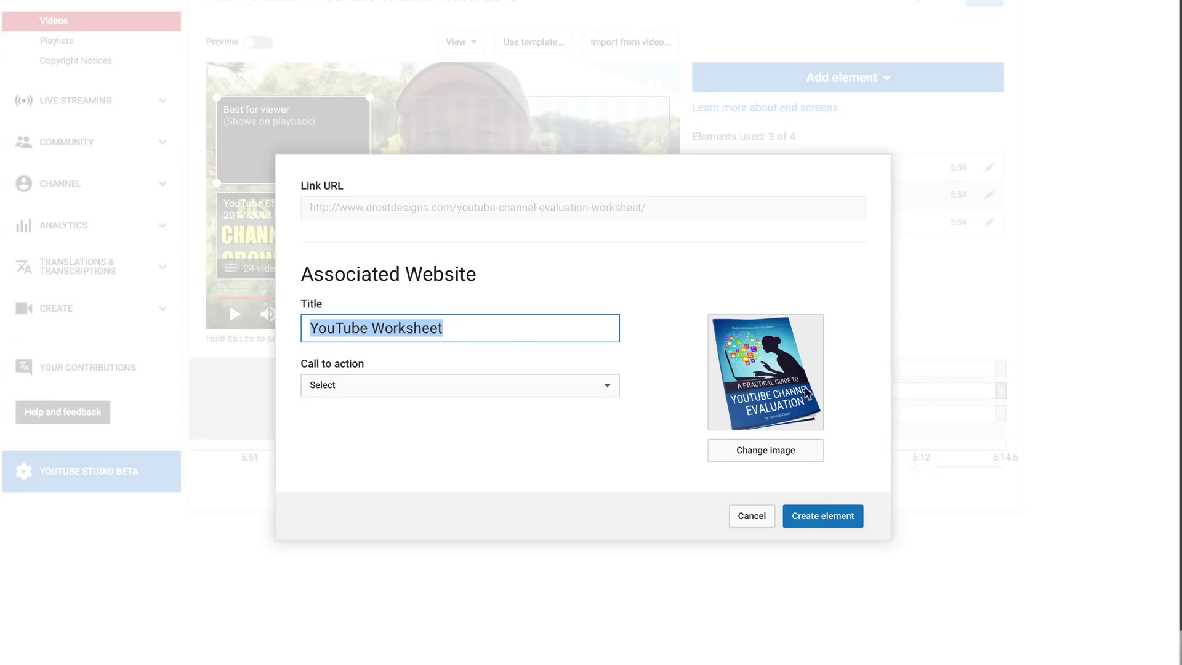
# Step: Give the YouTube Worksheet link a Download call to action and create the element
pyautogui.click(606, 385)
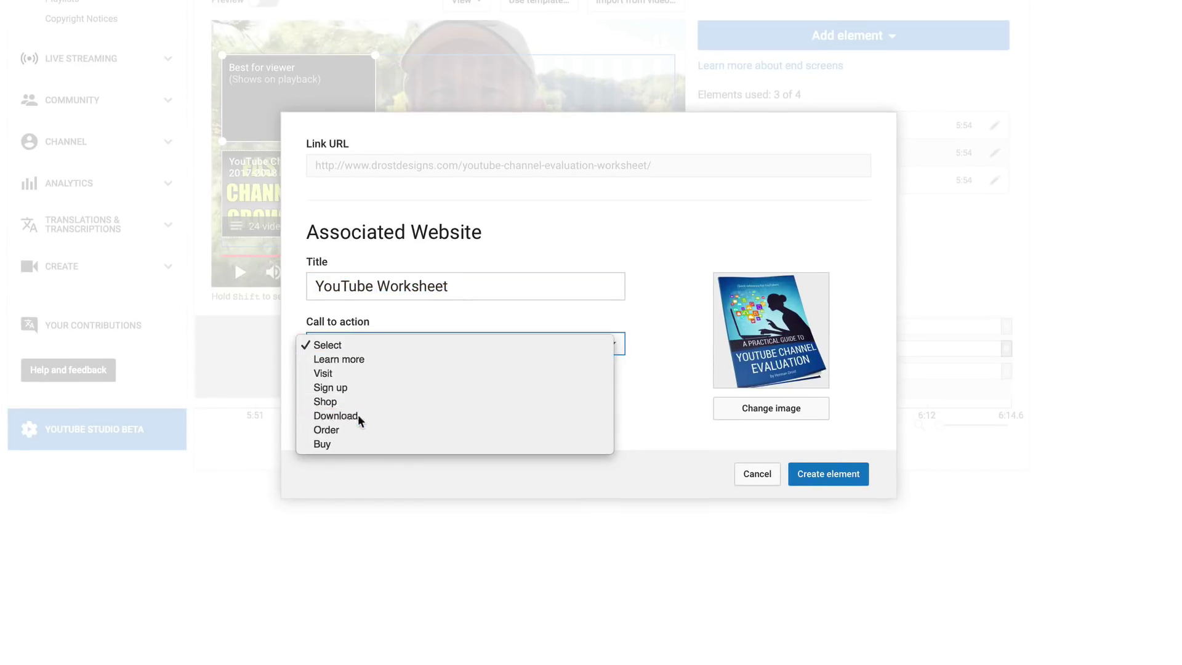
pyautogui.click(353, 456)
pyautogui.click(828, 477)
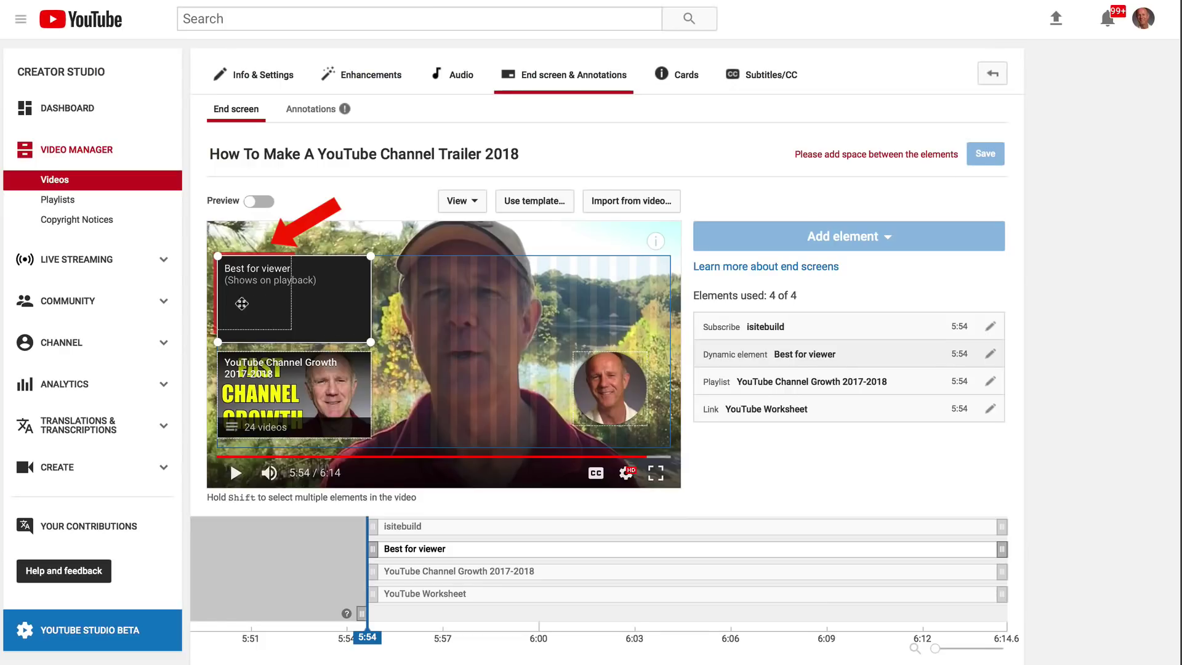
# Step: Place Best for viewer top left, subscribe top right and the worksheet link lower right, then preview
pyautogui.moveTo(258, 291); pyautogui.dragTo(641, 368)
pyautogui.moveTo(621, 308); pyautogui.dragTo(615, 411)
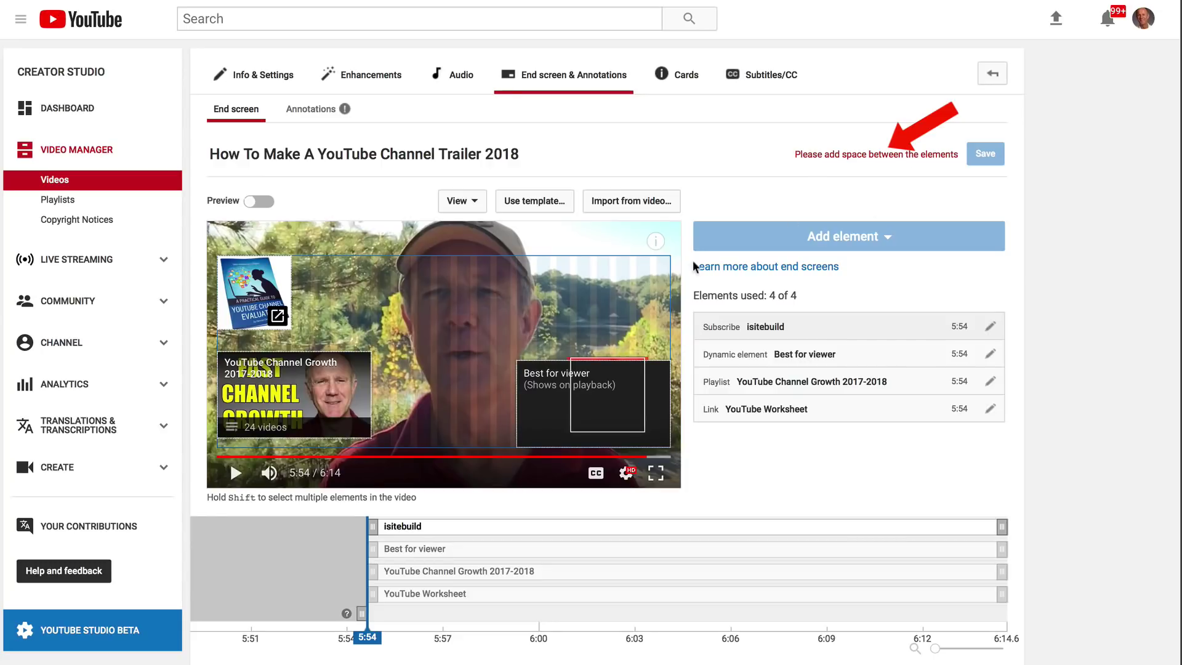
pyautogui.moveTo(602, 418); pyautogui.dragTo(609, 318)
pyautogui.moveTo(249, 285); pyautogui.dragTo(569, 305)
pyautogui.moveTo(597, 407); pyautogui.dragTo(280, 293)
pyautogui.moveTo(598, 325); pyautogui.dragTo(616, 406)
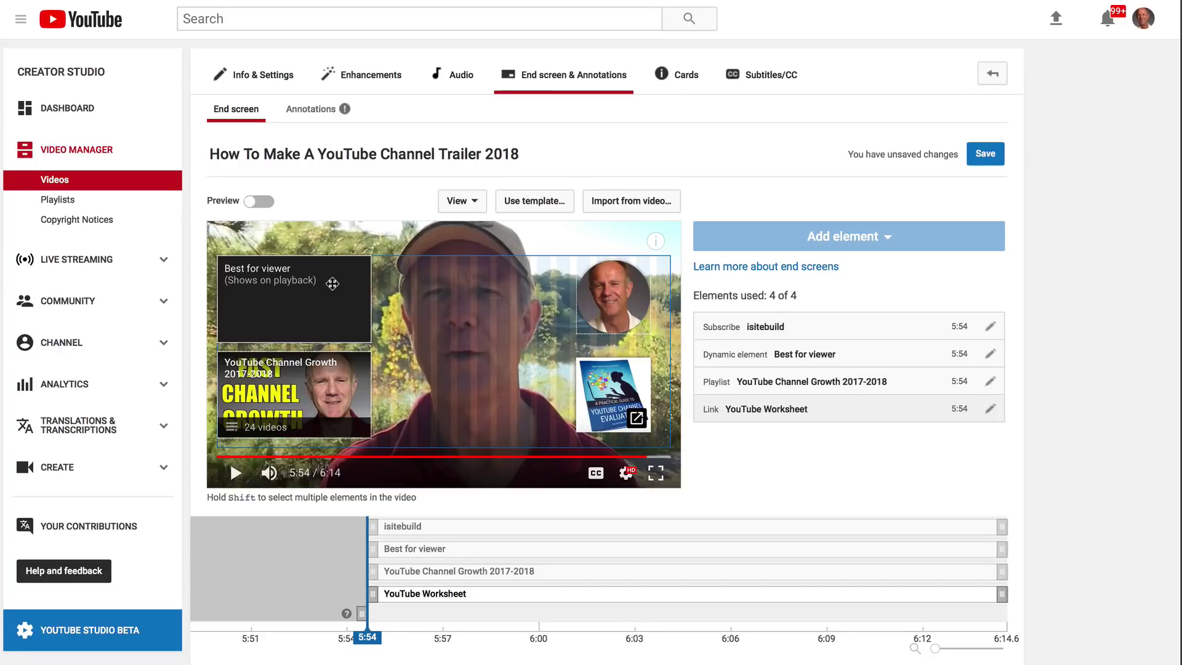
pyautogui.click(257, 206)
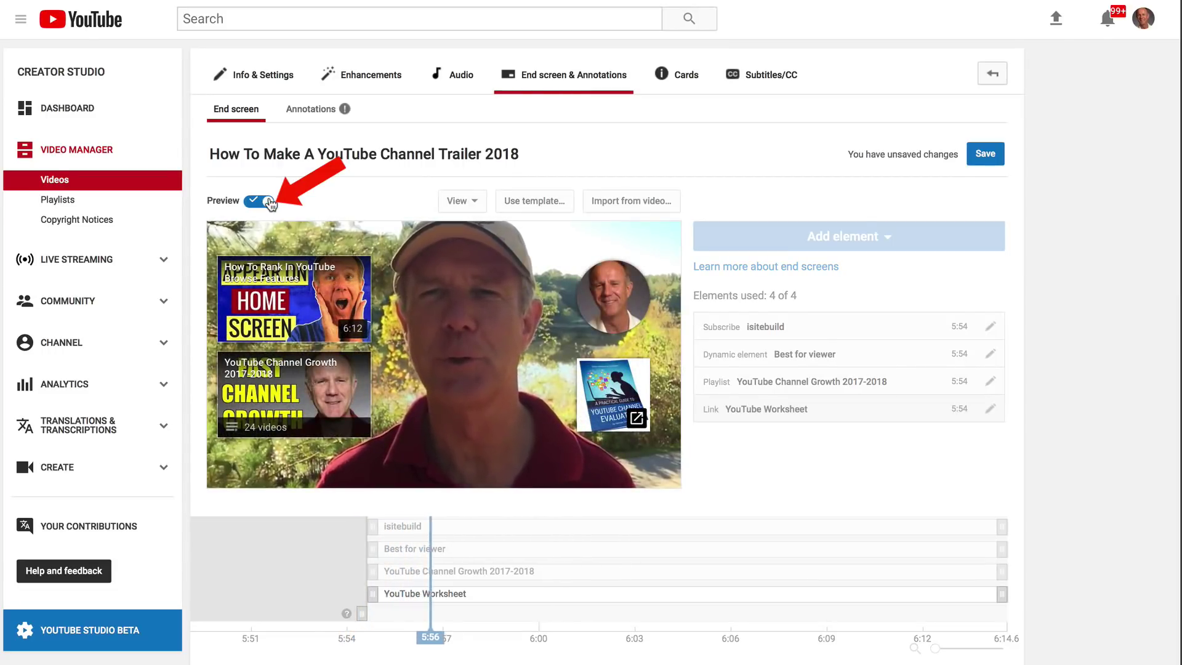
# Step: Stagger start times, Best for viewer at 5:56 and worksheet link at 6:00, preview, and save
pyautogui.click(270, 202)
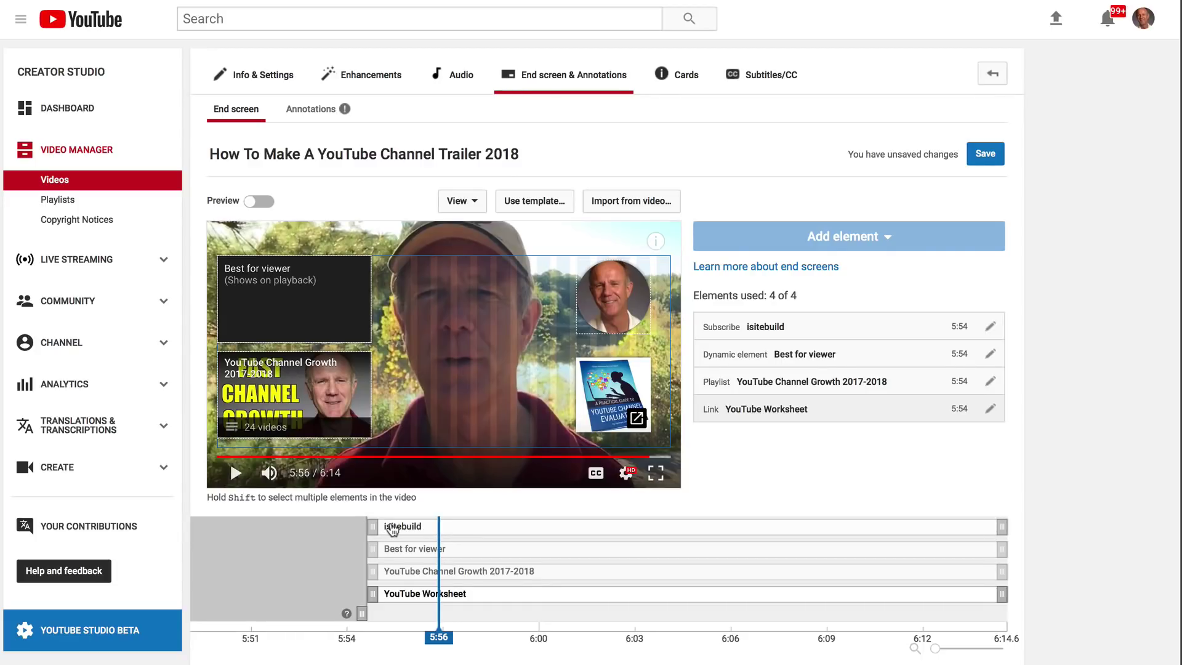
pyautogui.moveTo(374, 549); pyautogui.dragTo(484, 575)
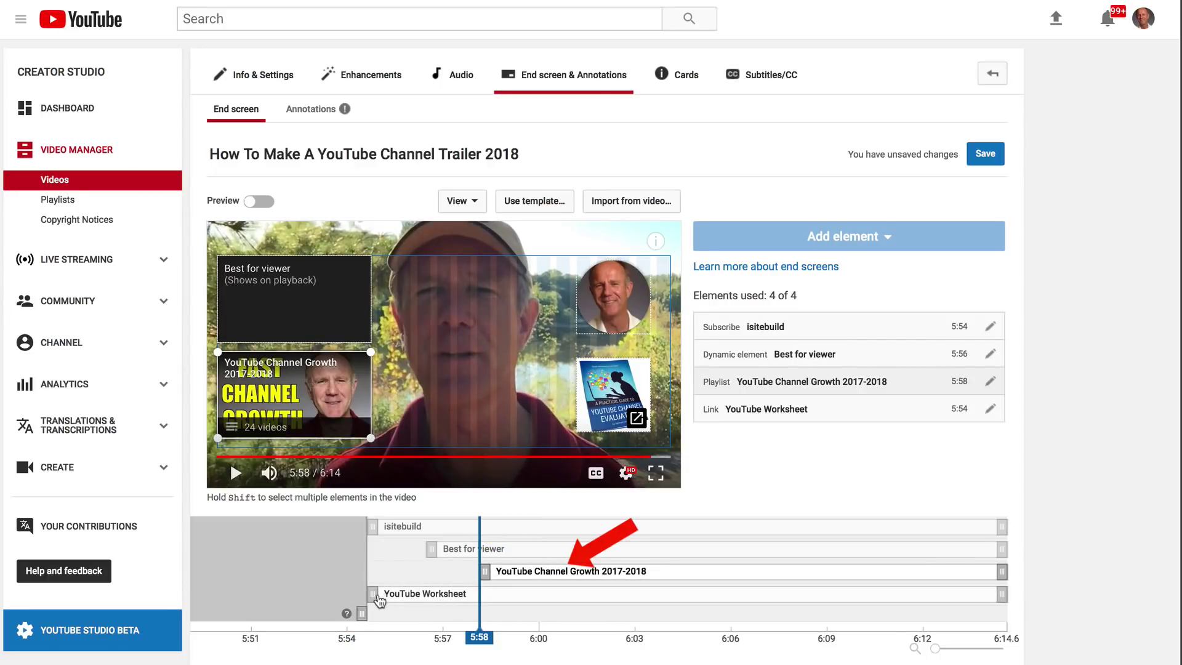
pyautogui.moveTo(373, 594); pyautogui.dragTo(547, 593)
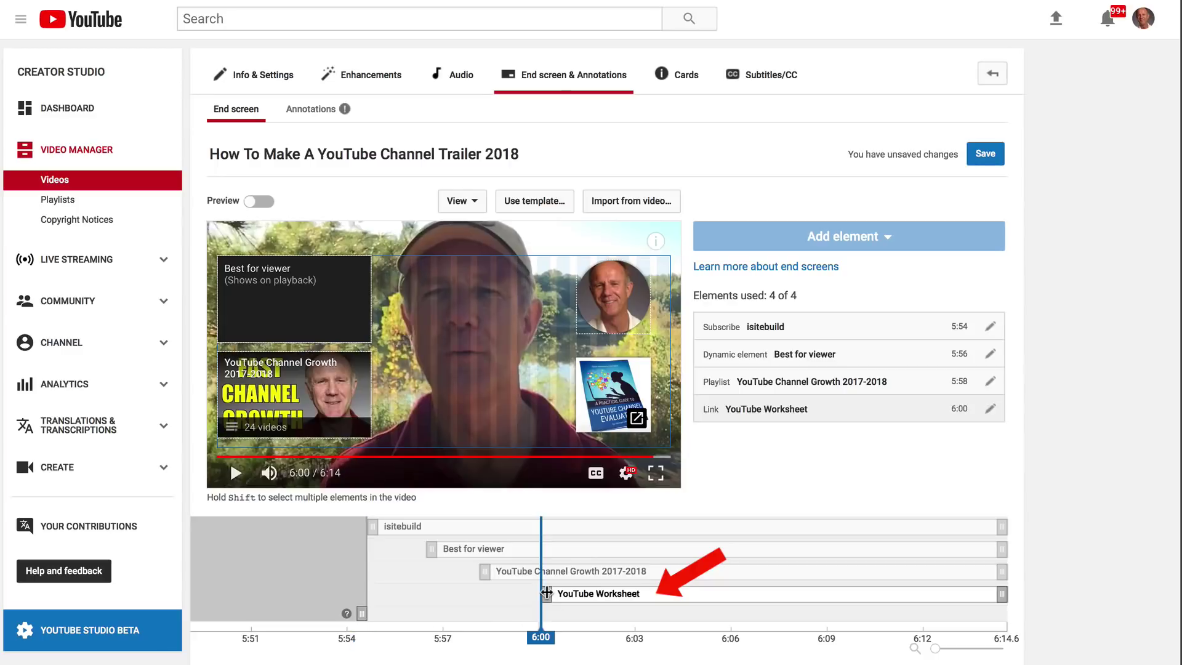
pyautogui.click(249, 204)
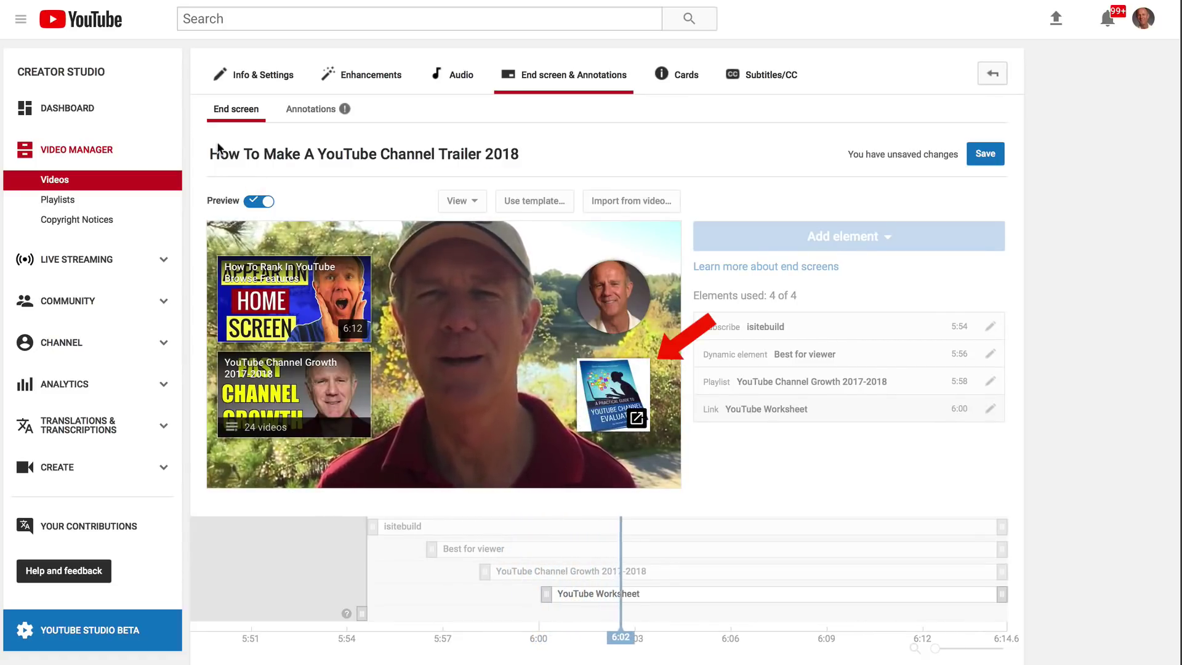
pyautogui.click(261, 202)
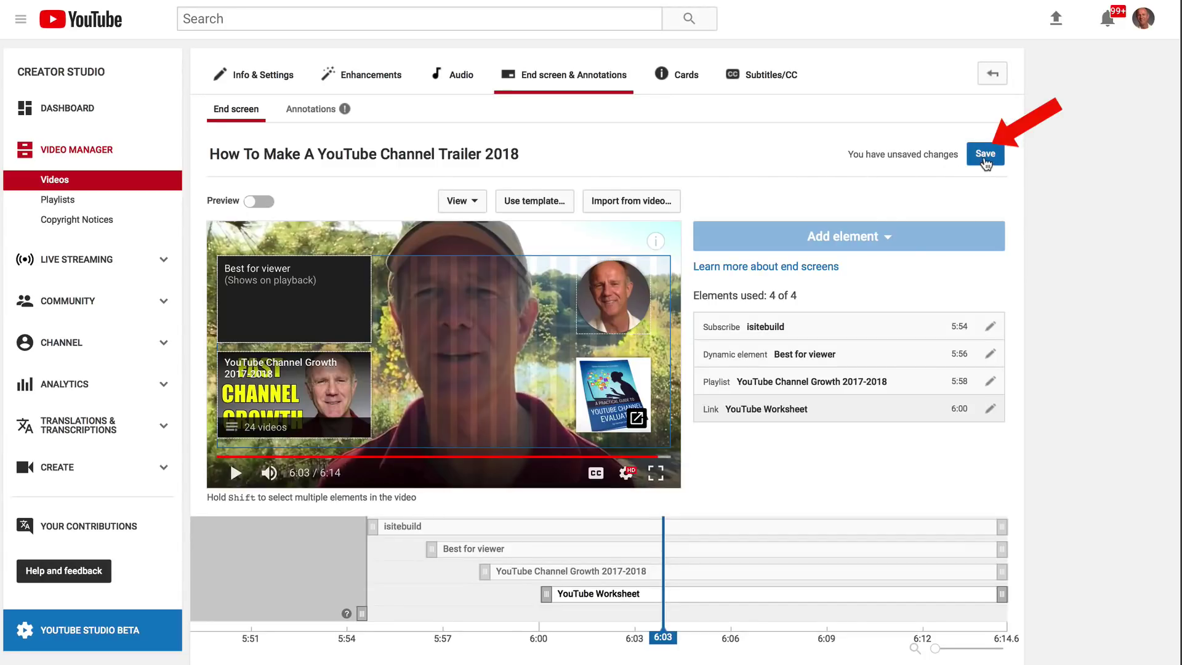
pyautogui.click(985, 155)
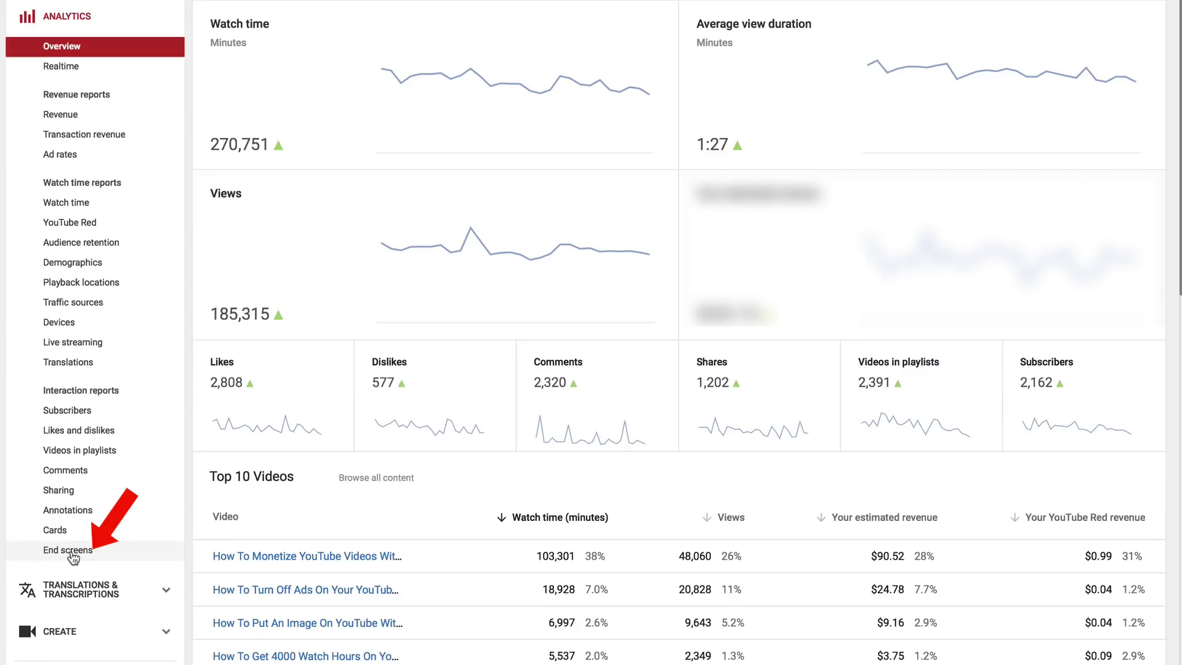
# Step: Open End screens analytics, read the elements shown, clicks and clicks-per-element definitions, and scroll to the table
pyautogui.click(69, 550)
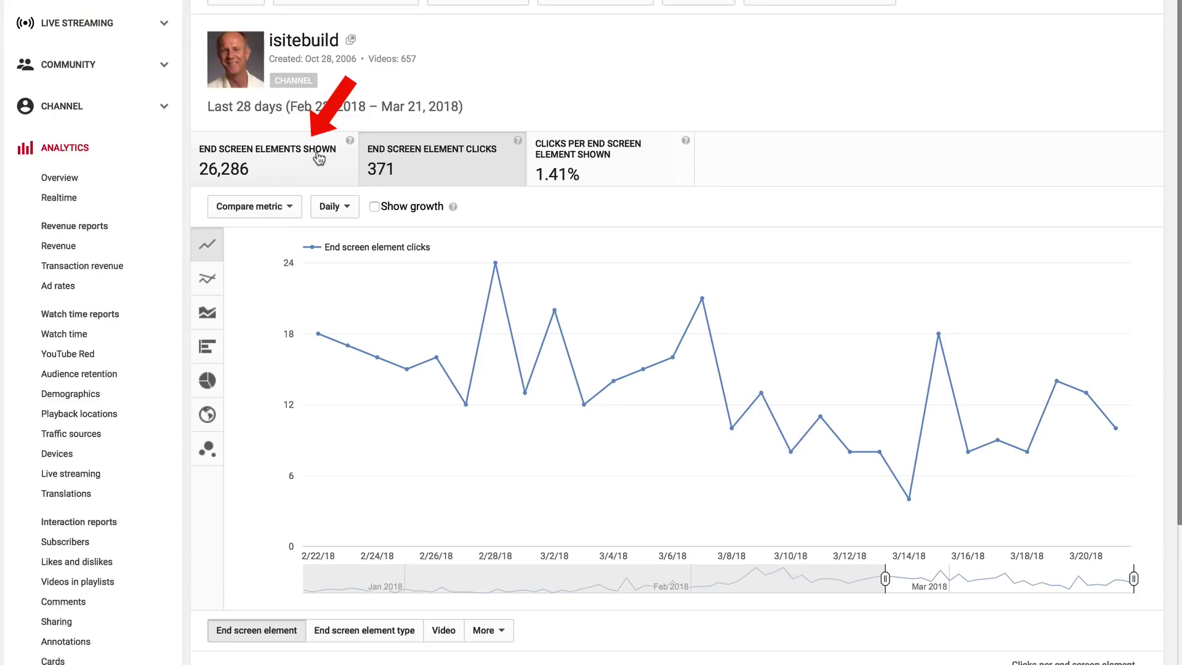
pyautogui.click(349, 142)
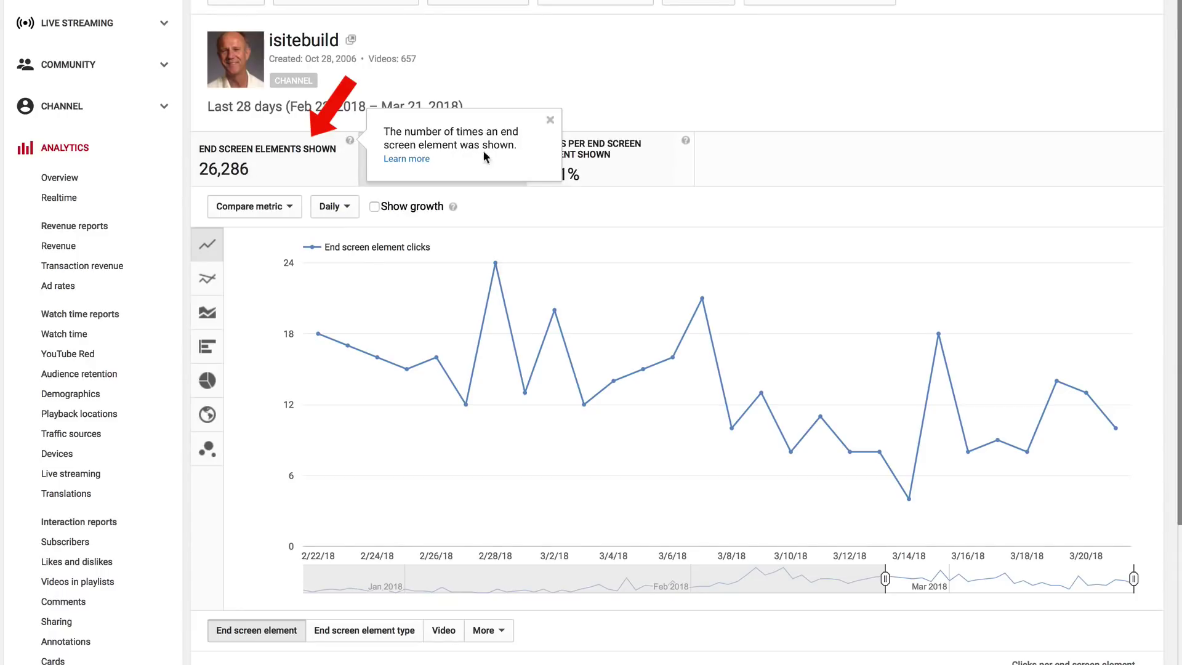
pyautogui.click(585, 116)
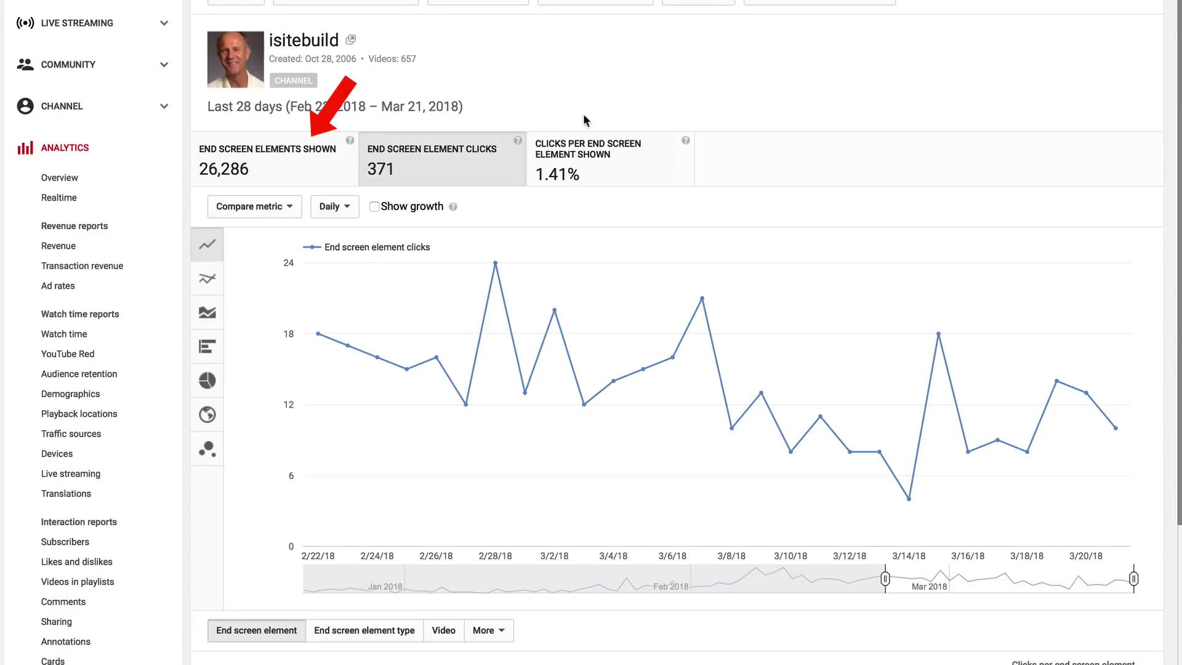
pyautogui.click(517, 142)
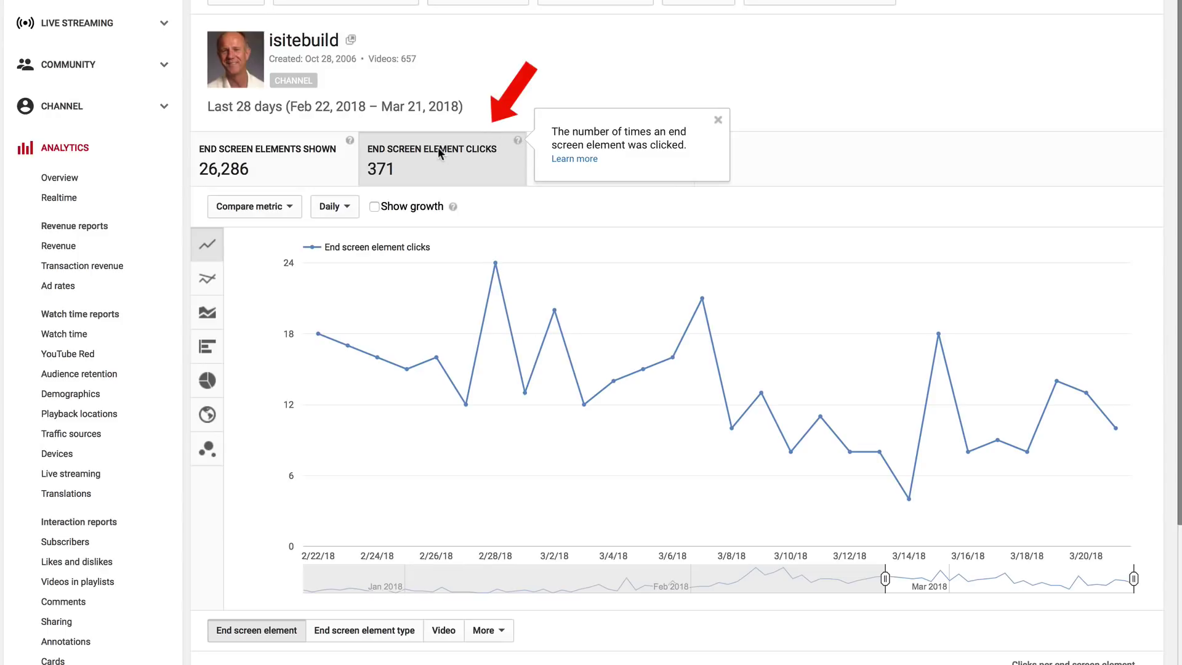
pyautogui.click(517, 120)
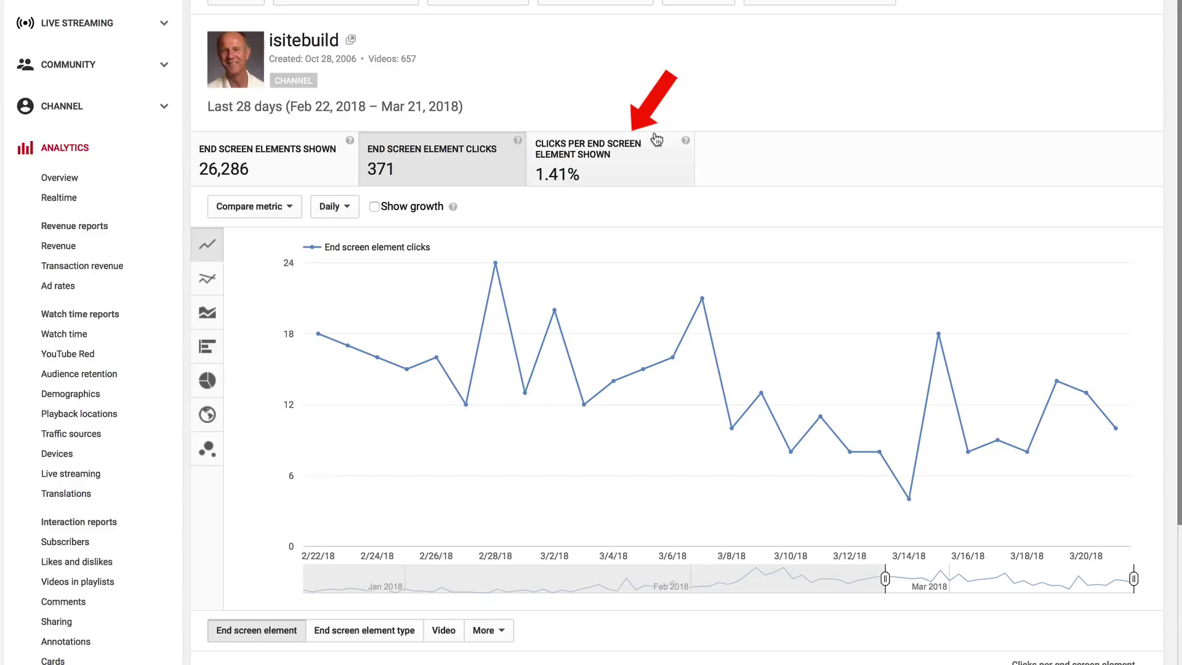
pyautogui.click(688, 144)
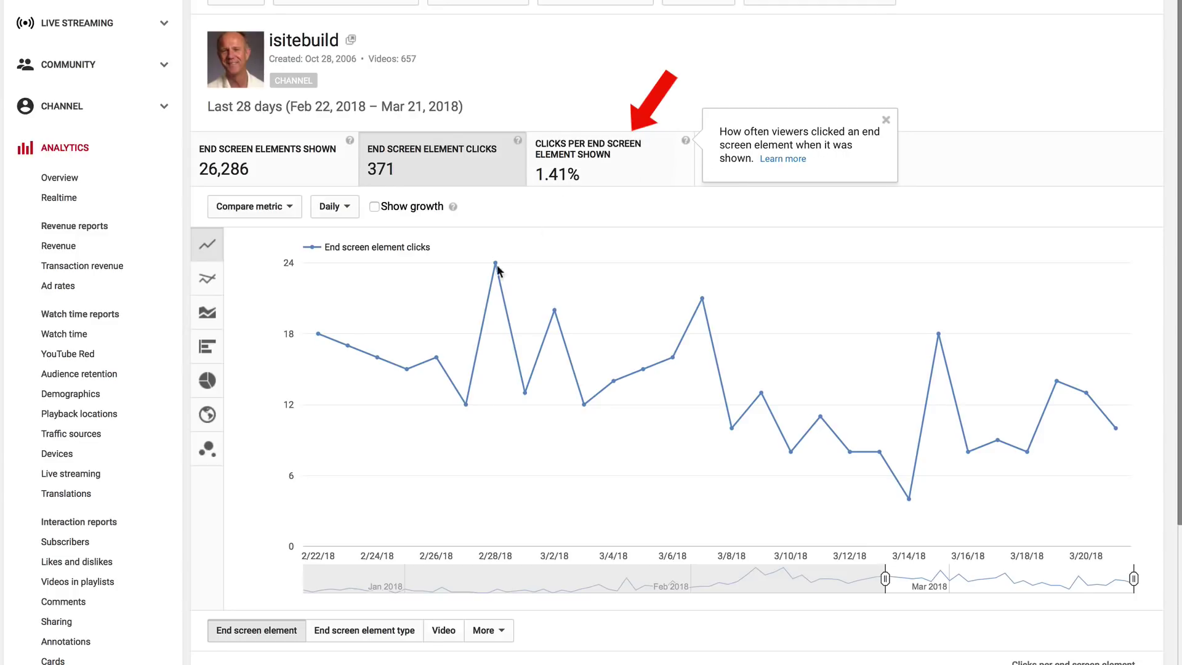
pyautogui.scroll(-7, 271, 304)
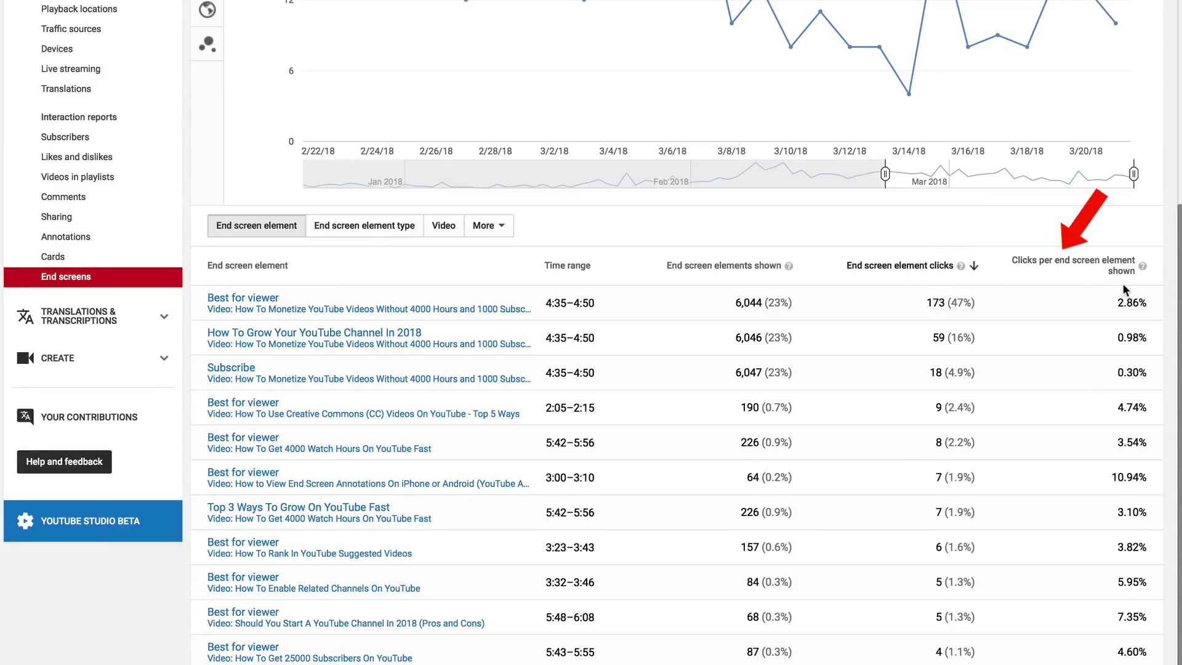
# Step: Filter the end screen report to one video, showing 18,137 shown and 250 clicks, then view the playlist element's details
pyautogui.click(302, 346)
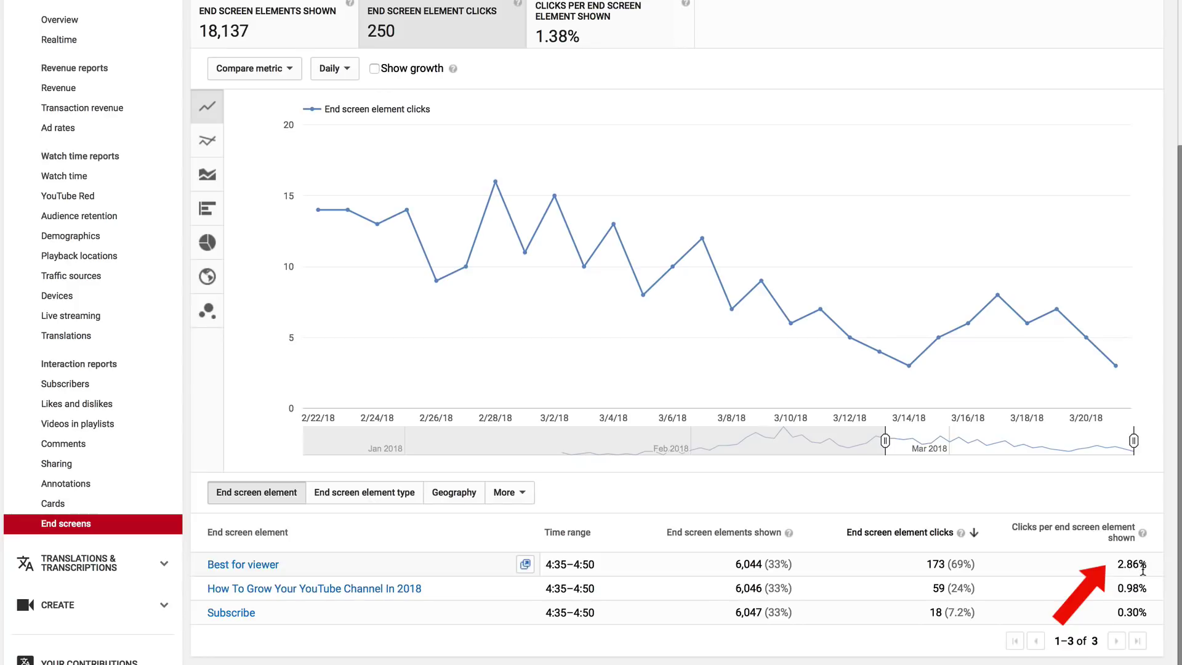
pyautogui.moveTo(249, 592)
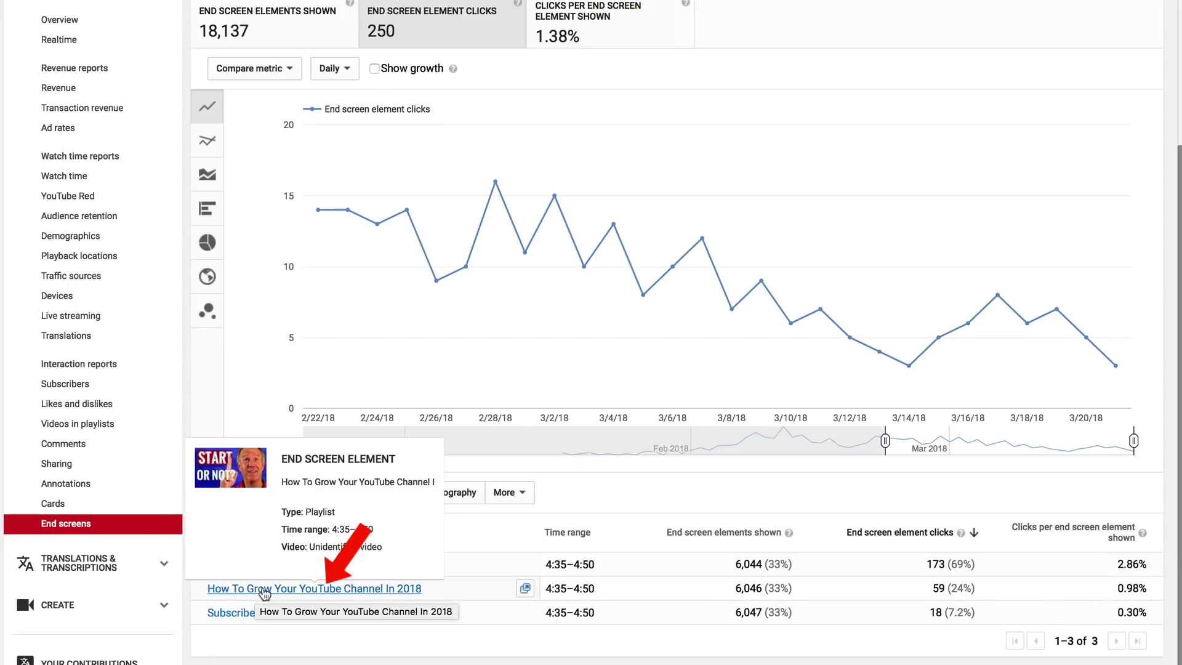